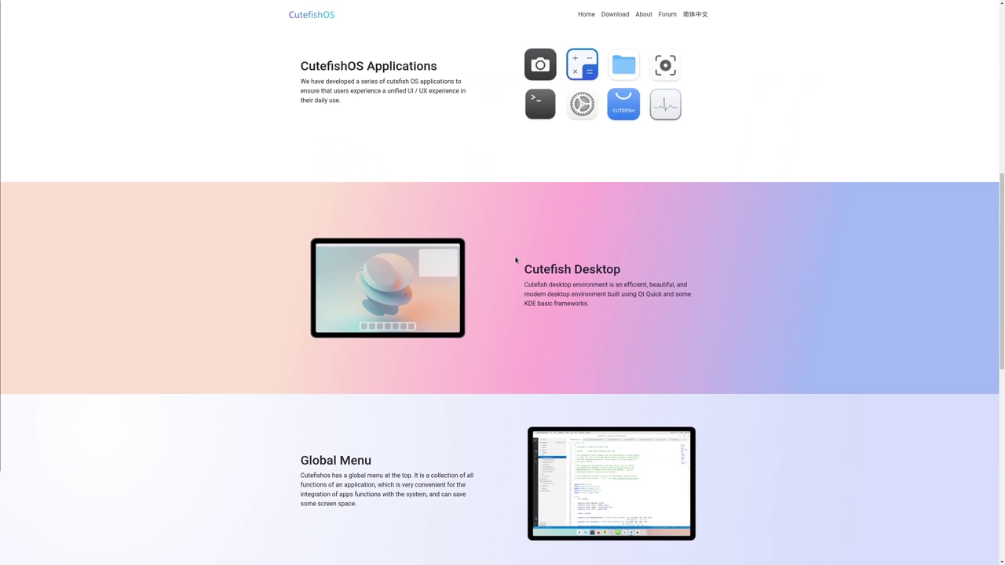
scroll(516, 259, "up", 5)
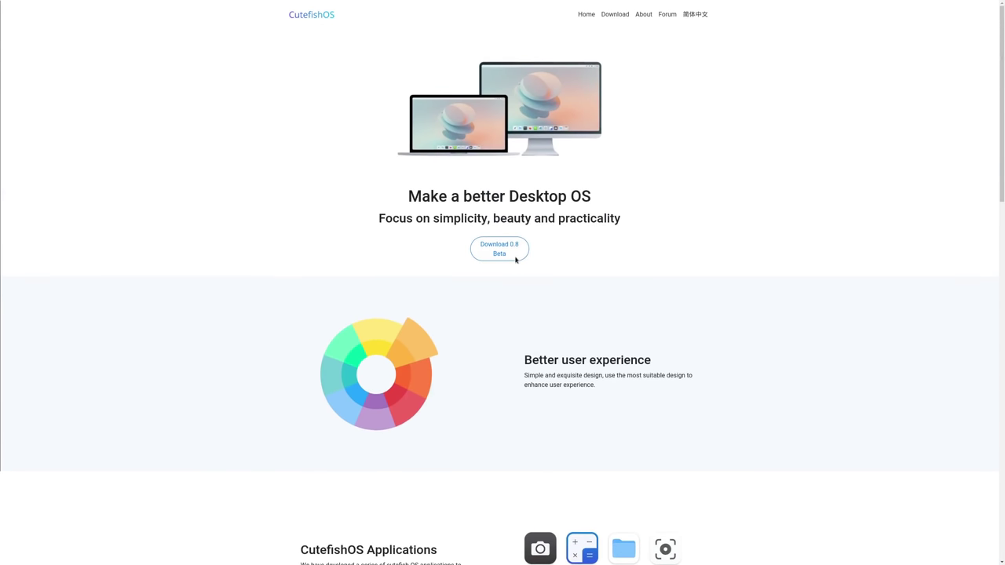
Browse the site's Download 0.8 Beta page with its Google Drive and MEGA links, then the About page
left_click(622, 17)
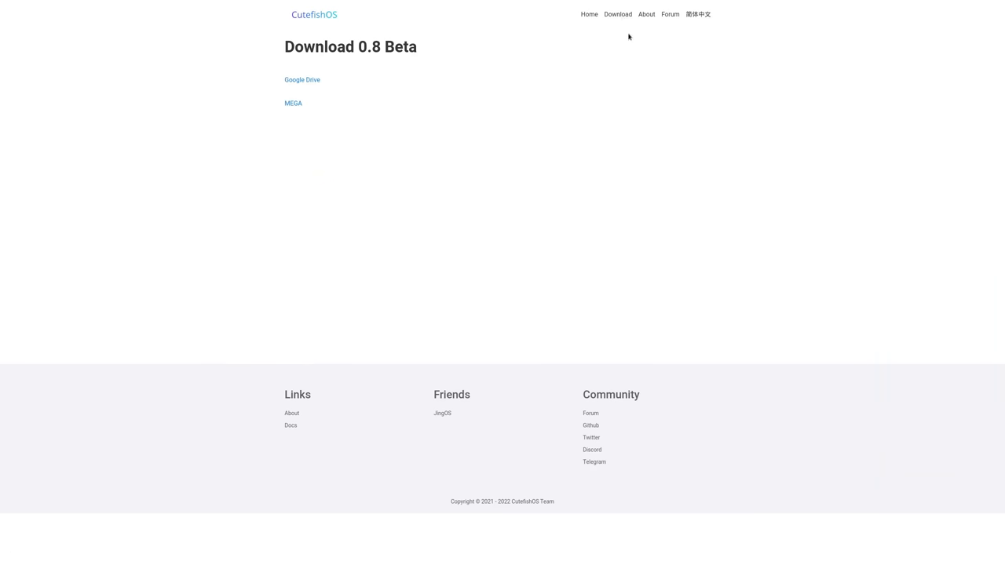
left_click(648, 18)
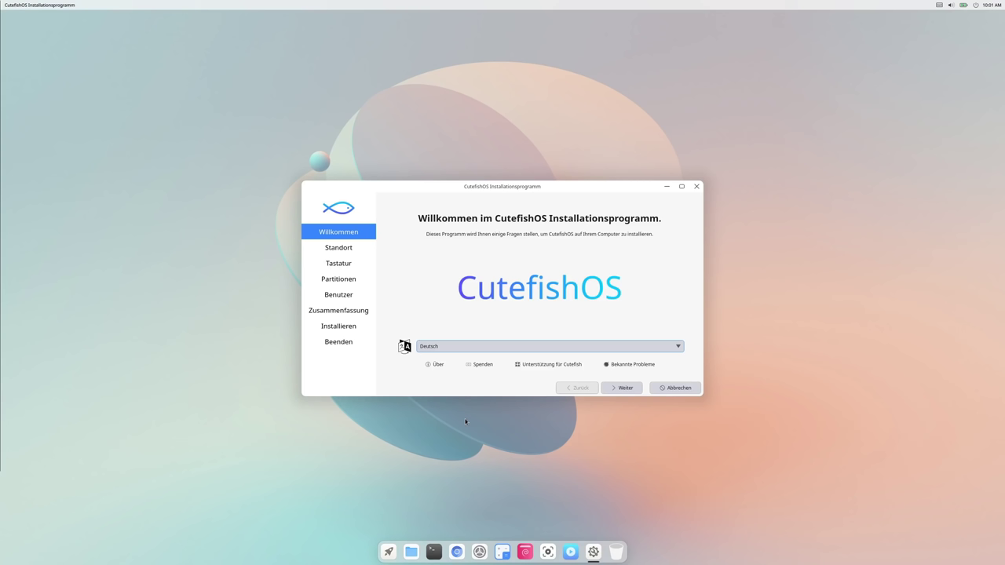
Switch the installer language to American English and keep the Europe/Zurich location
left_click(462, 353)
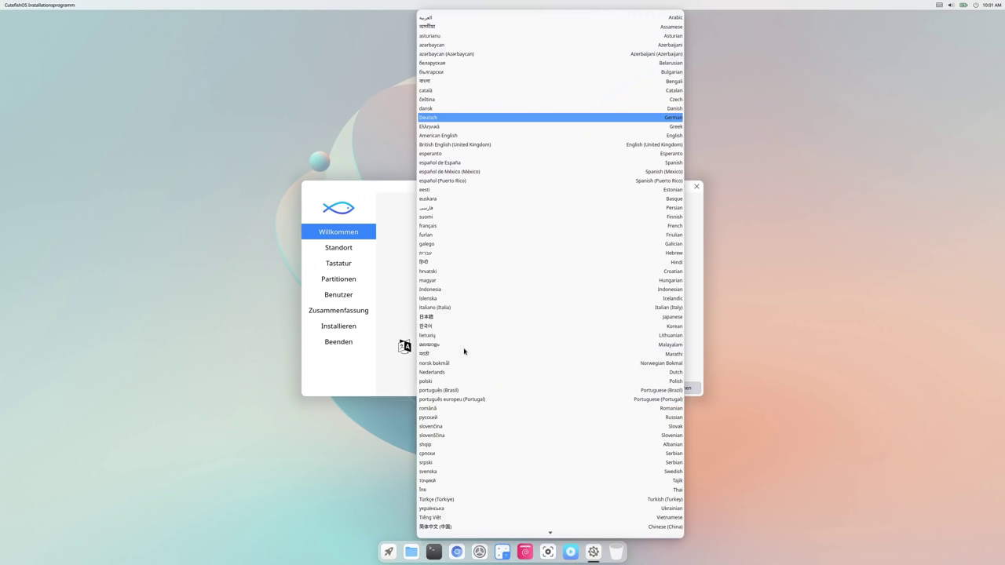
left_click(477, 137)
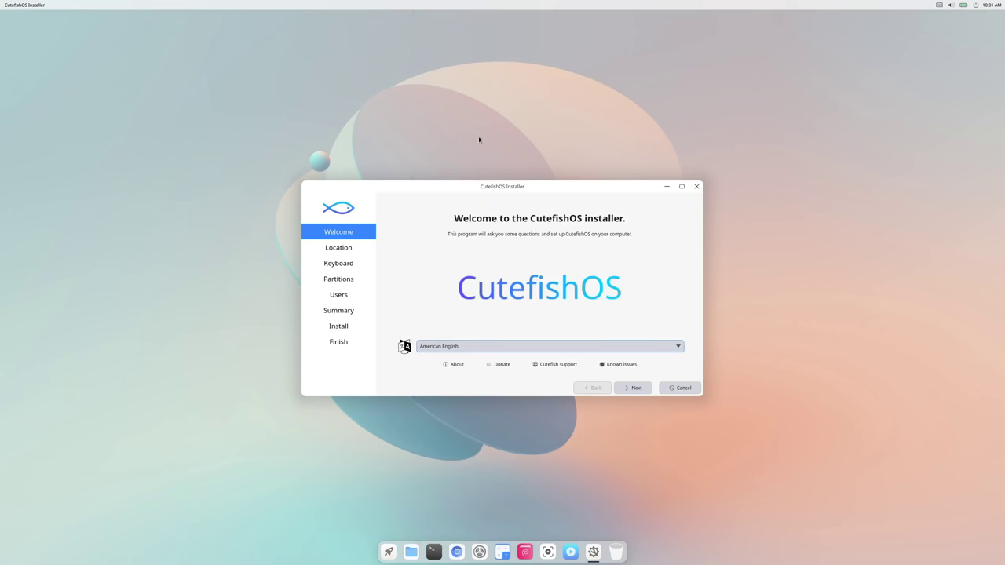
left_click(631, 388)
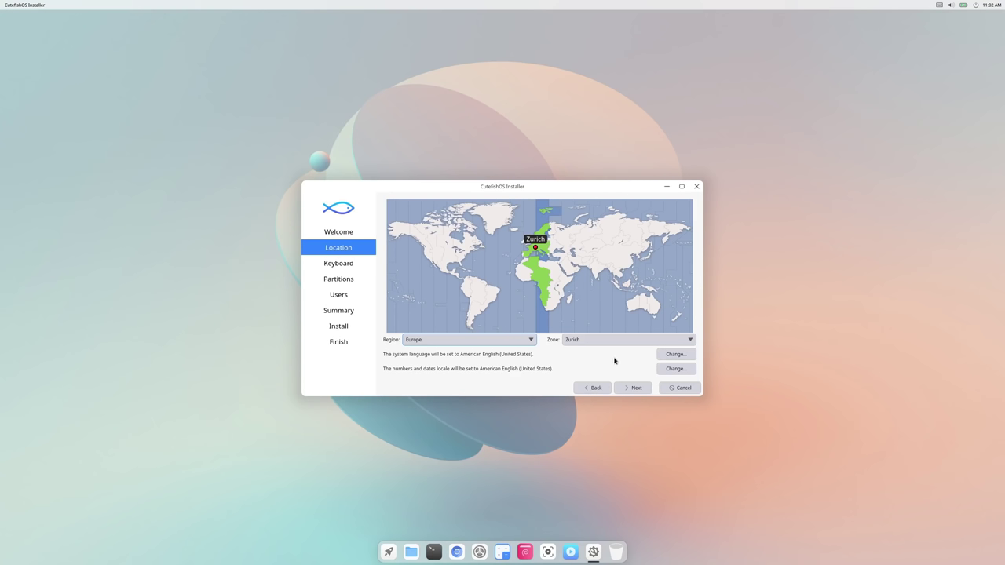
left_click(873, 68)
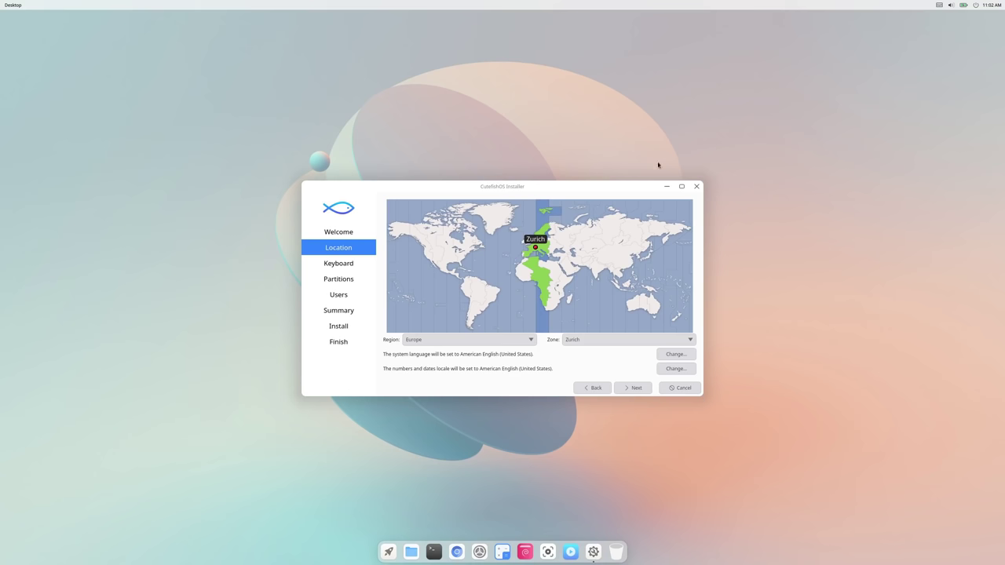
Set the keyboard layout to German (Switzerland) with the no dead keys variant
left_click(631, 387)
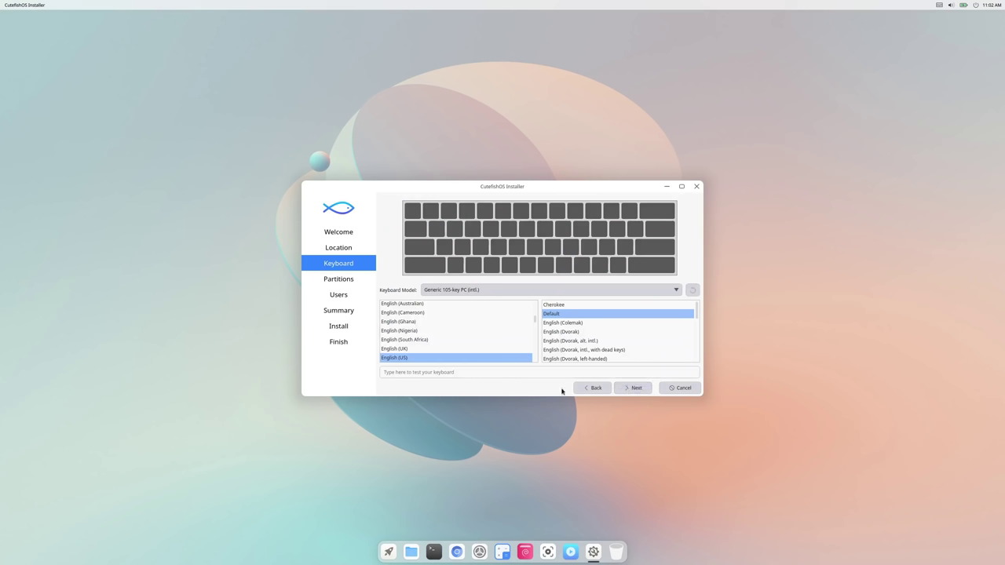
scroll(442, 349, "down", 5)
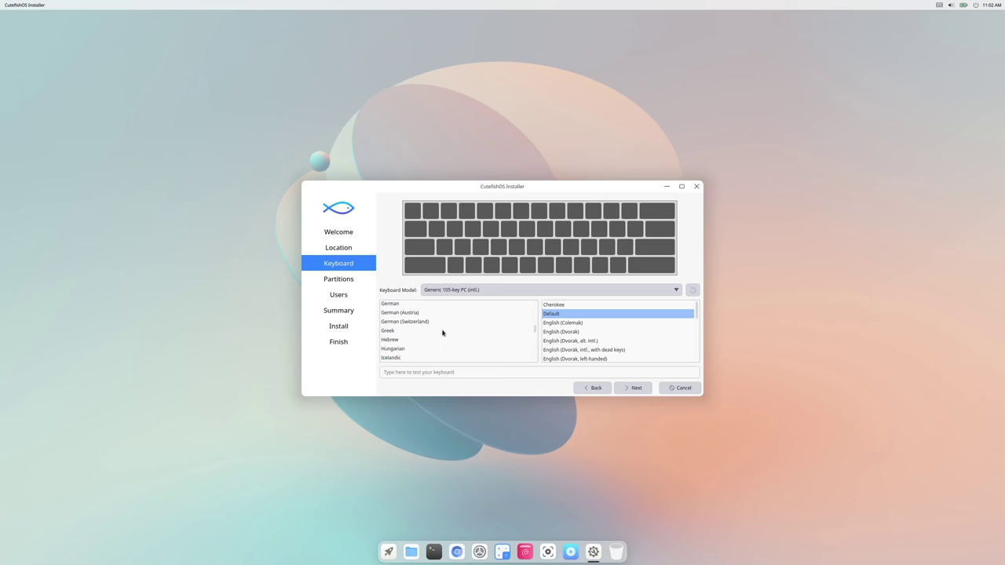
left_click(442, 322)
scroll(617, 340, "down", 3)
left_click(617, 349)
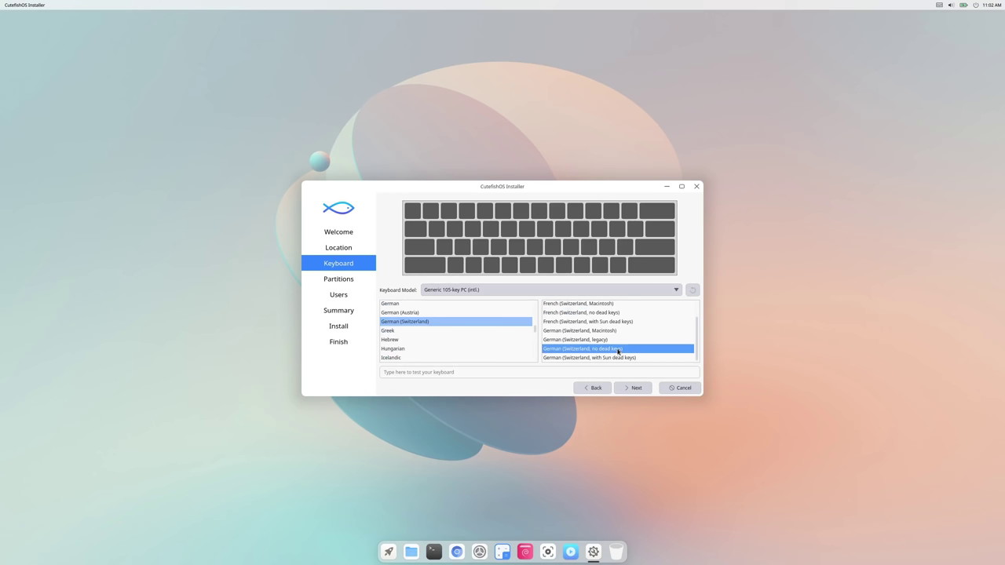
left_click(635, 390)
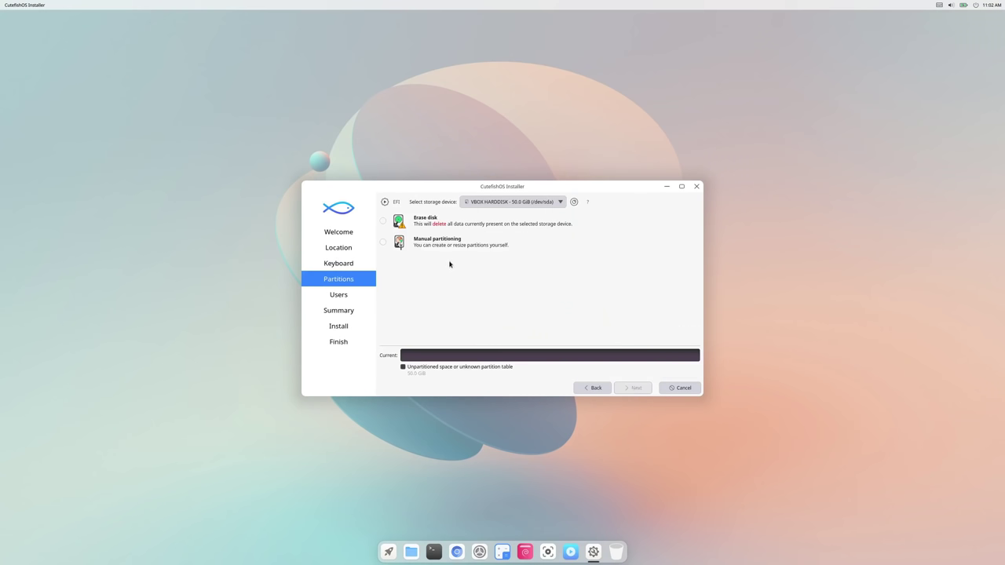
Choose Erase disk on the 50.0 GiB VBOX HARDDISK and continue to user setup
left_click(383, 223)
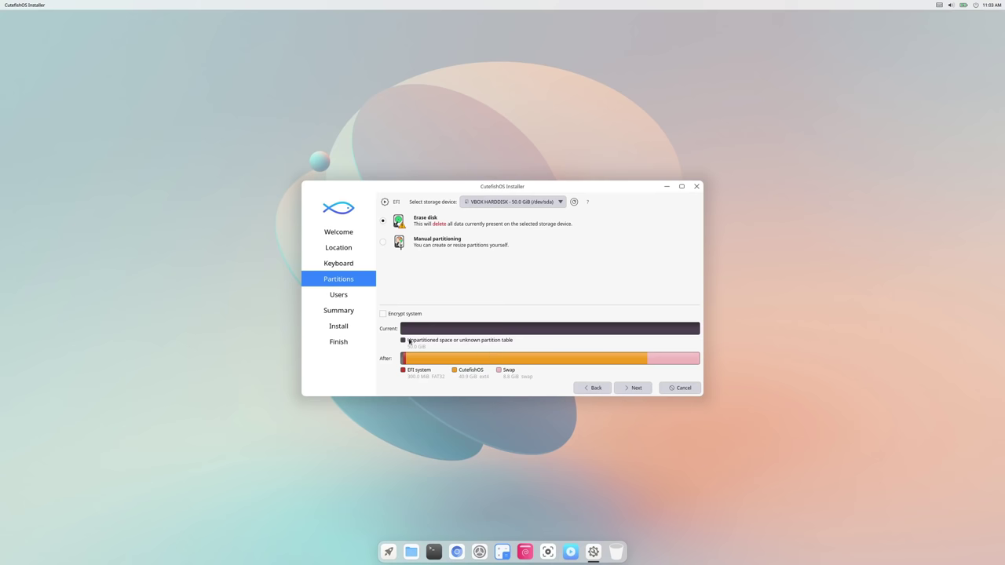
left_click(636, 388)
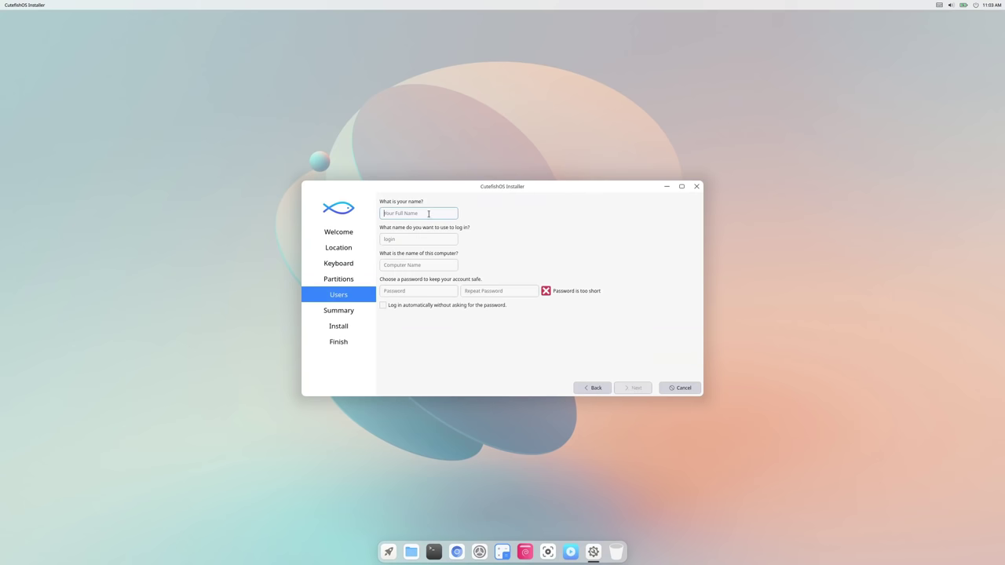
Enter the user's full name, computer name cutefishos and the account password, then reach the Summary
type("Ermanno")
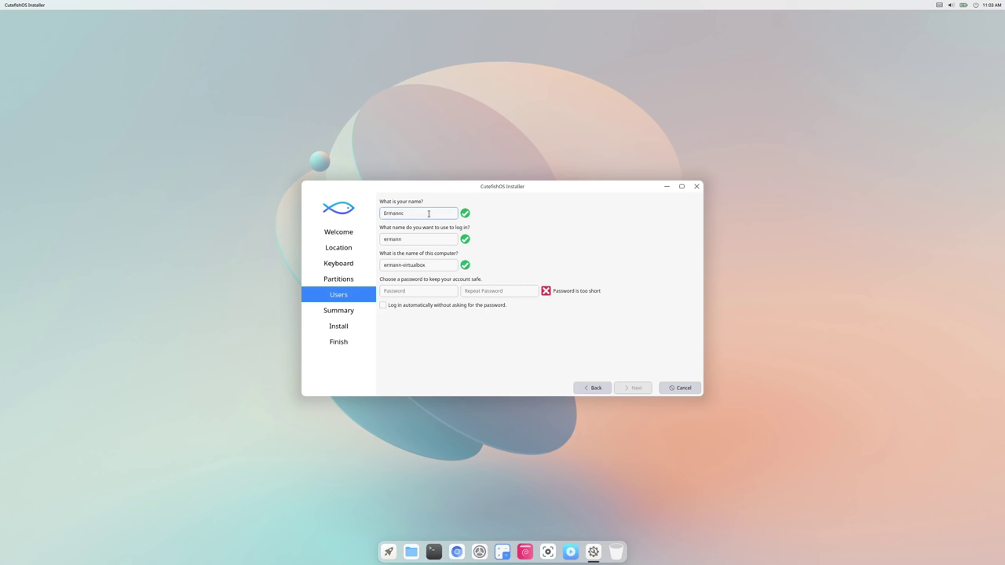
key("Tab")
key("Tab")
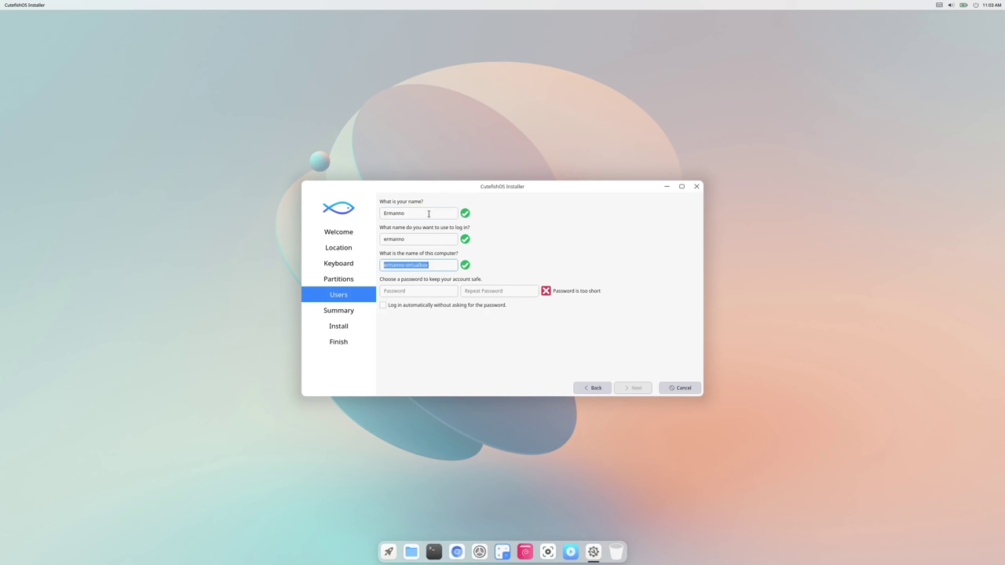
type("cutefishos")
key("Tab")
type("•••••••")
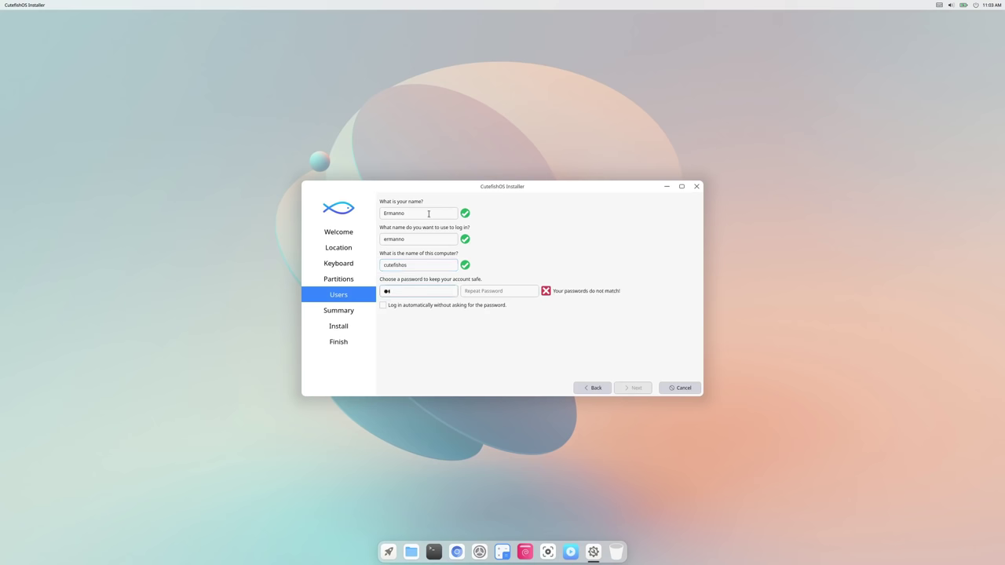
type("•••")
key("Tab")
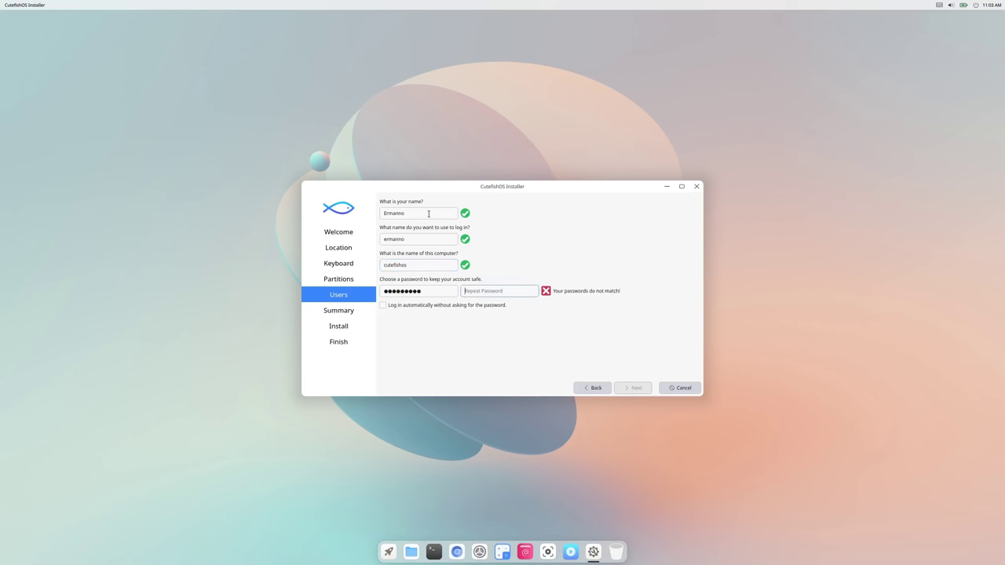
type("••••••••••")
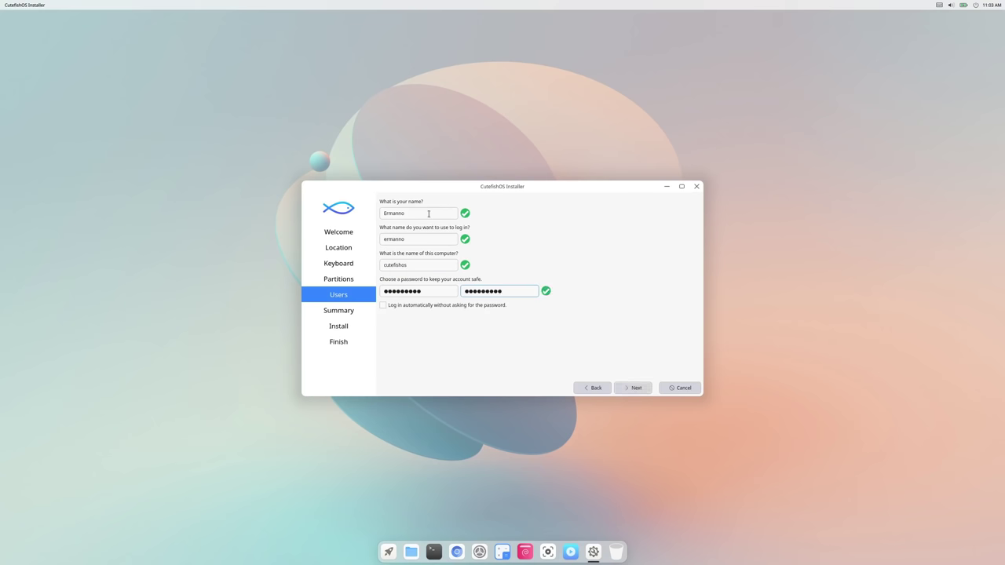
left_click(632, 388)
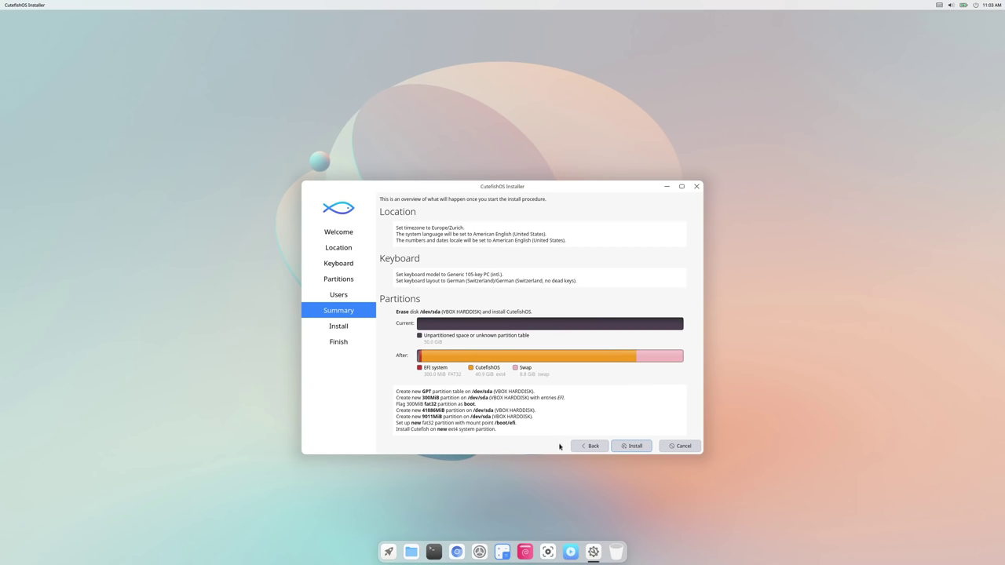
Start the installation and confirm Install now, letting it run to the All done page
left_click(634, 447)
left_click(430, 322)
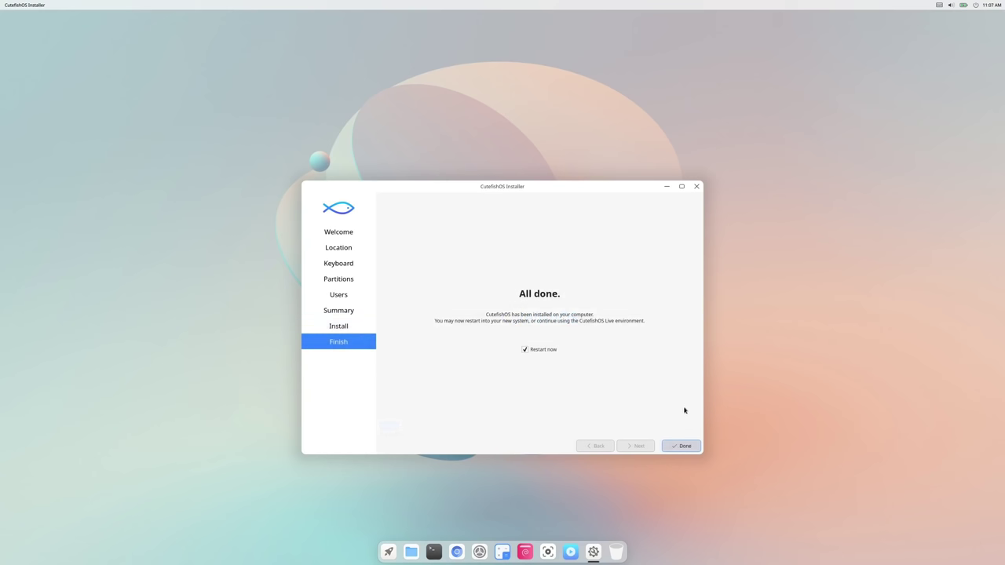
Restart from the finish page, pass the remove-live-medium prompt, and halt the GRUB countdown
left_click(680, 445)
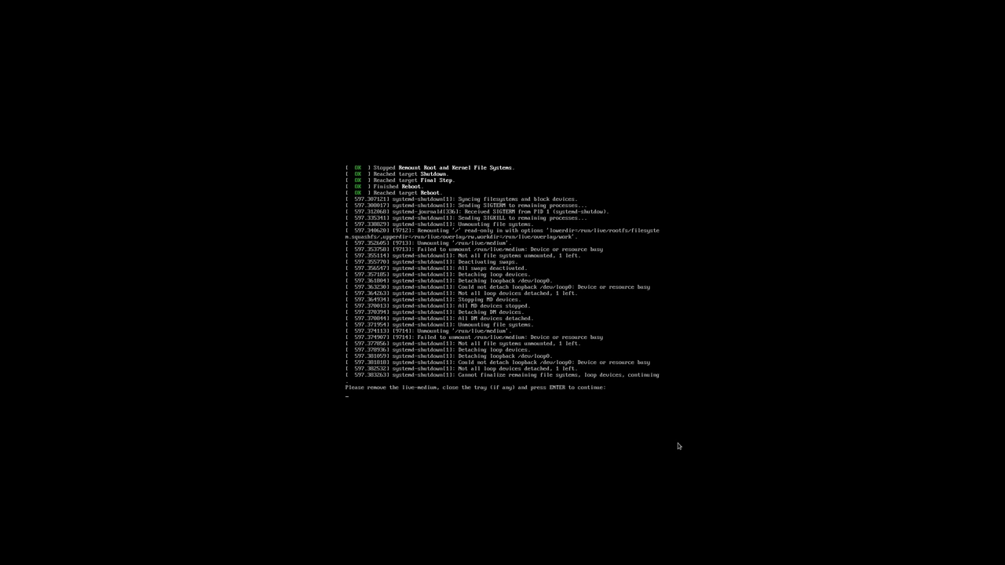
key("Return")
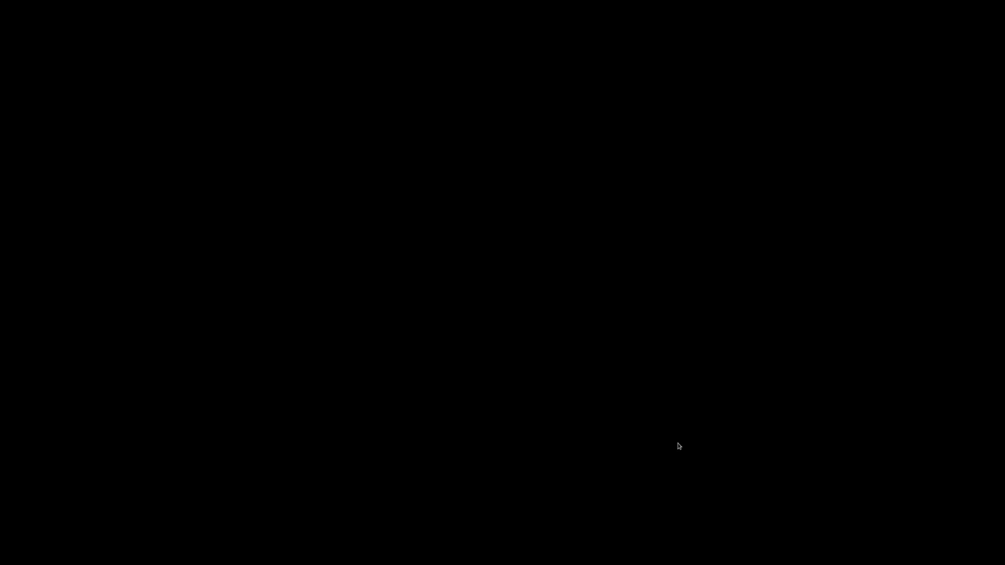
key("Up")
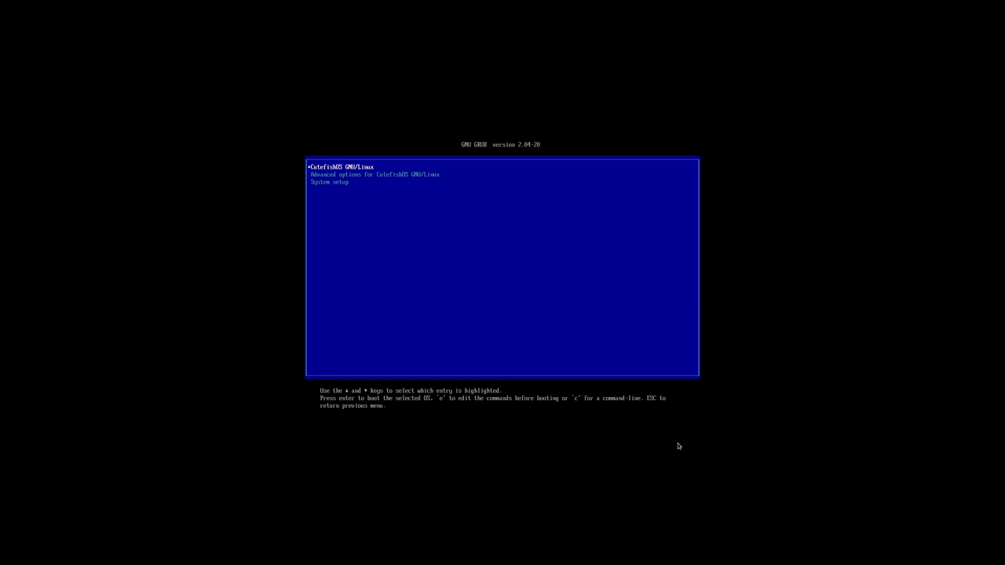
Boot the CutefishOS GNU/Linux GRUB entry and log in with the user's password
key("Down")
key("Down")
key("Up")
key("Up")
key("Return")
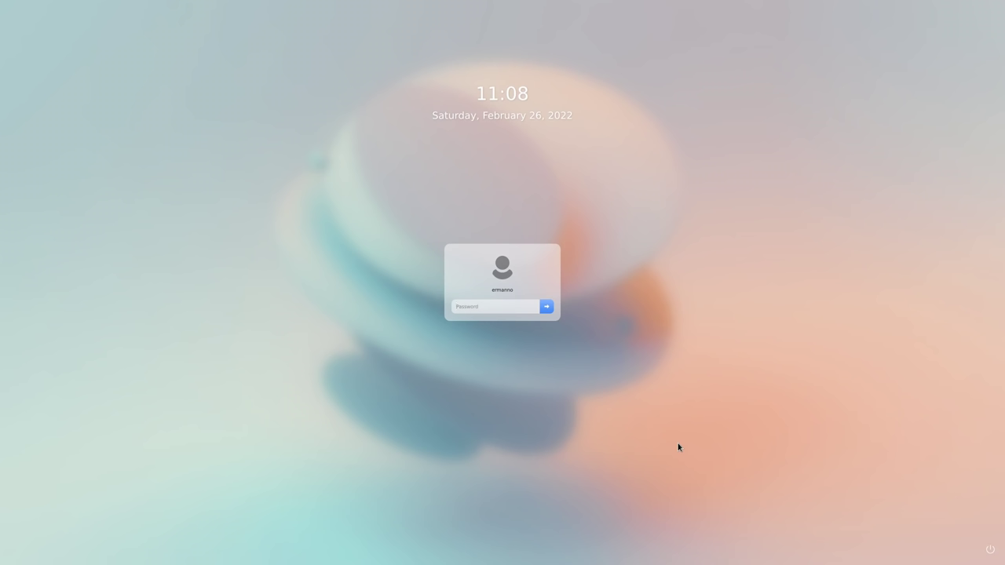
key("Return")
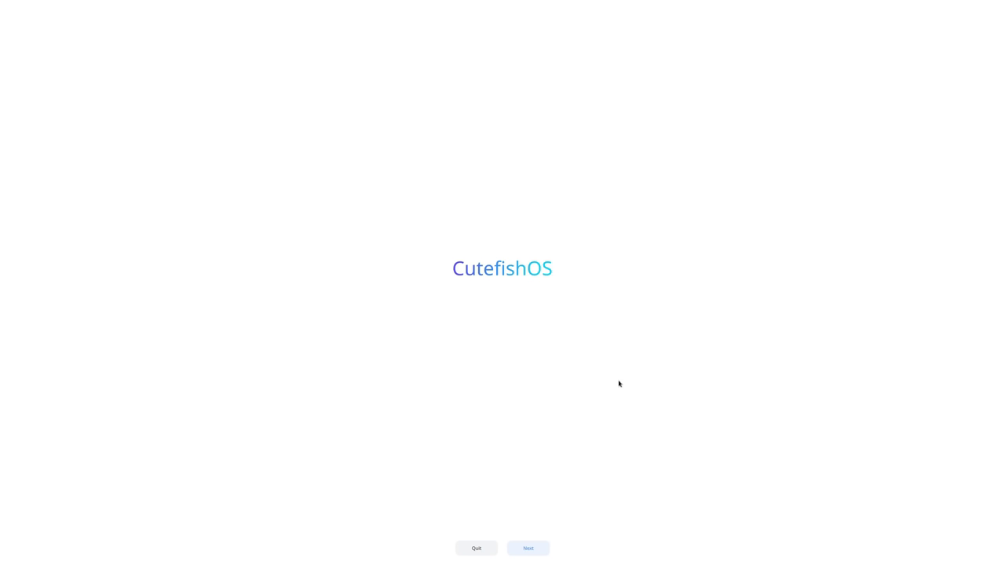
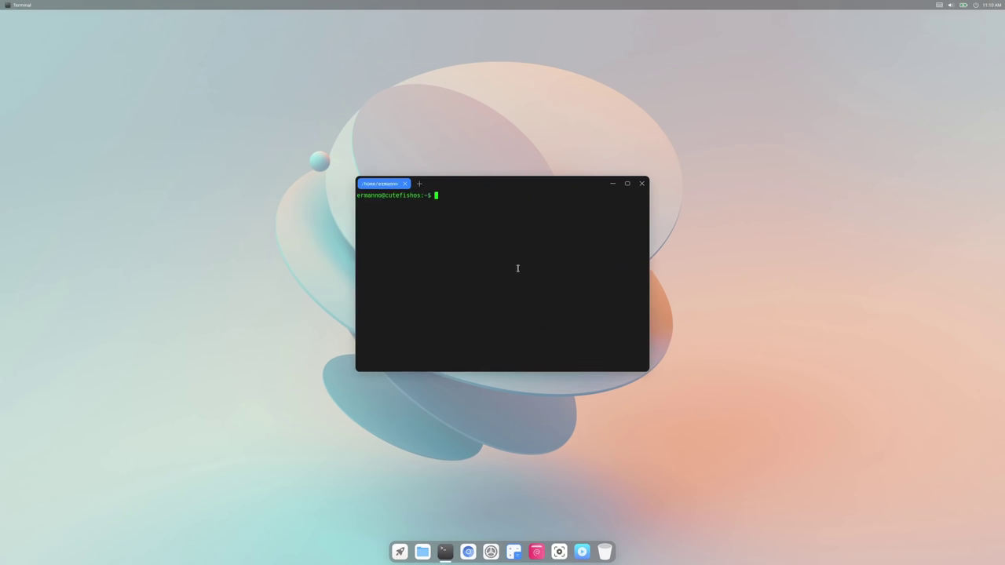
Run uname -r to show kernel release 5.10.0-11-amd64, then bring up the full app launcher
type("uname -r")
key("Return")
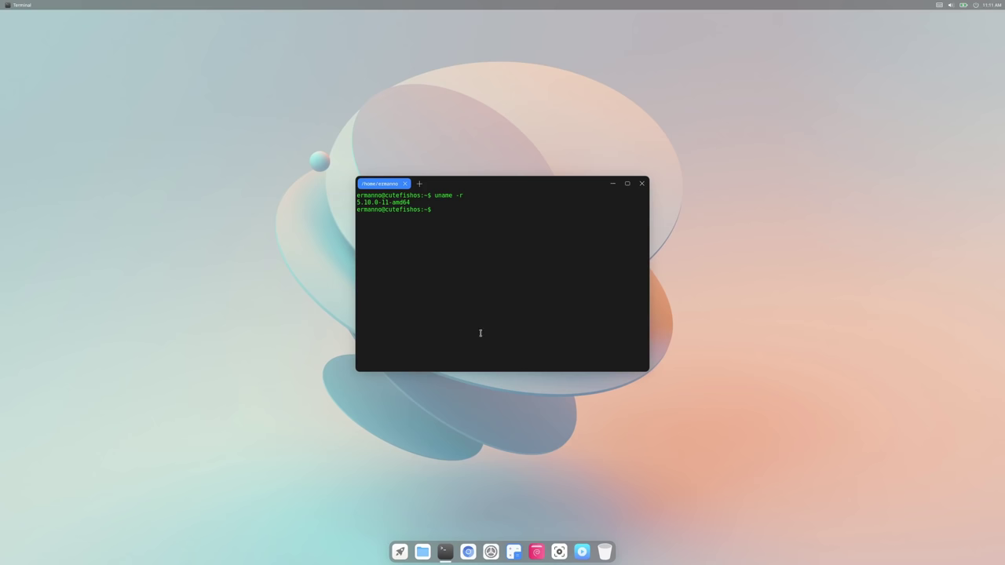
left_click(400, 552)
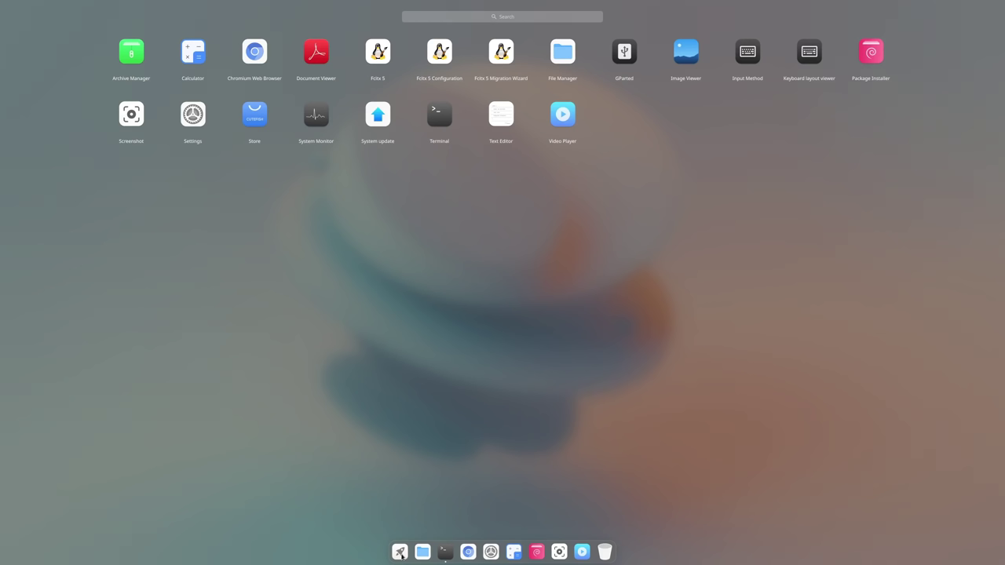
Launch System update and install all listed package updates, authorizing with the account password
left_click(378, 115)
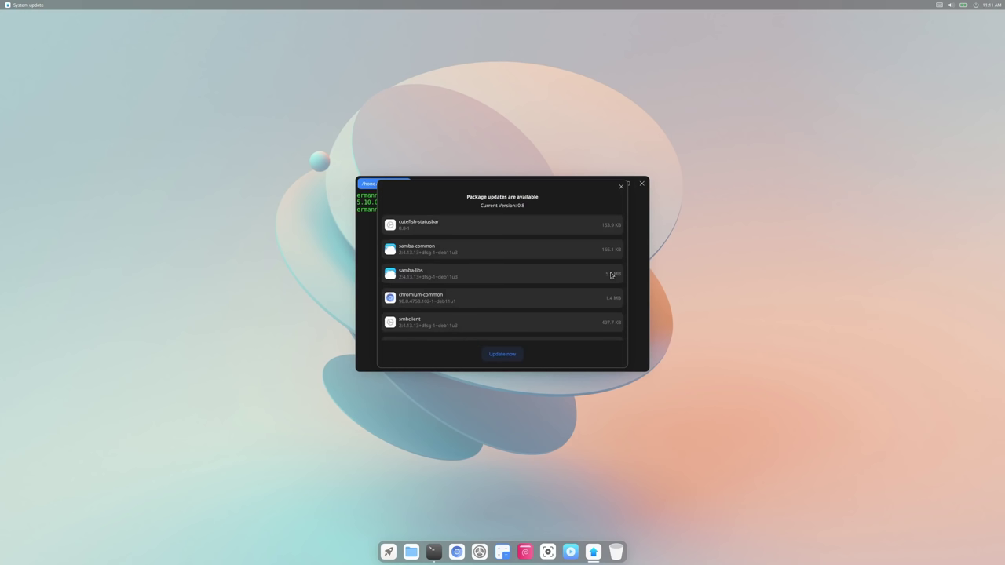
scroll(541, 280, "down", 10)
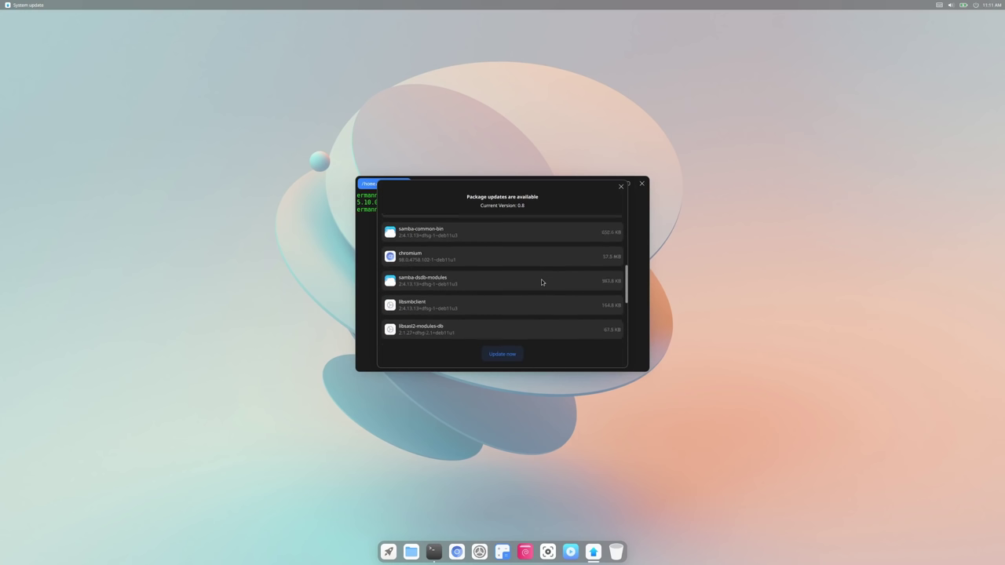
left_click(506, 354)
type("••")
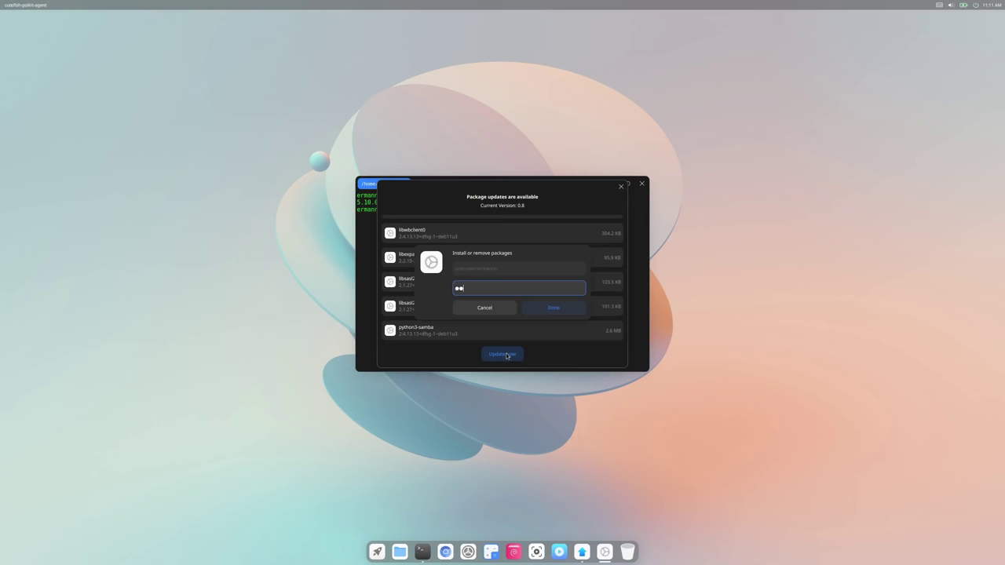
type("••••••")
key("Return")
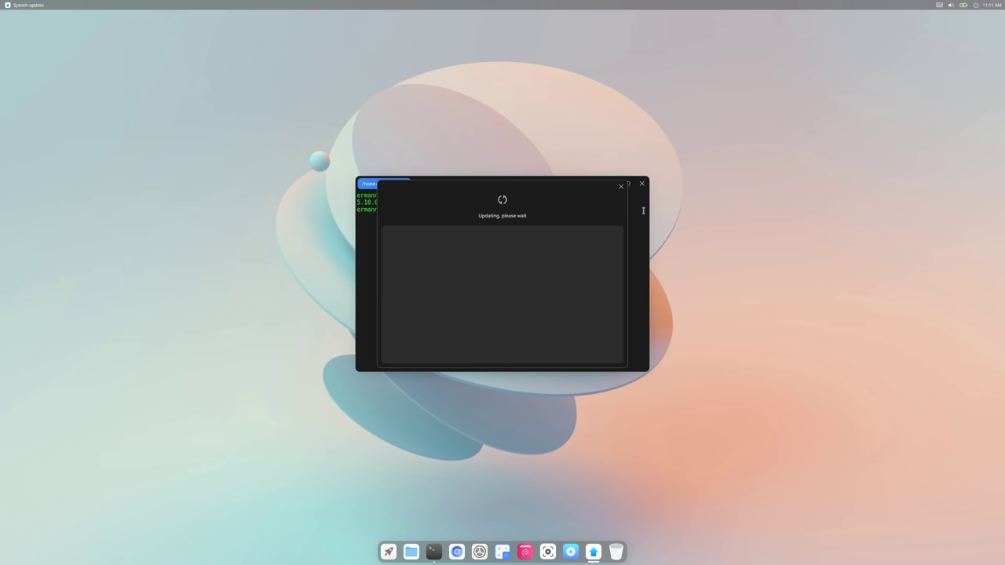
right_click(489, 237)
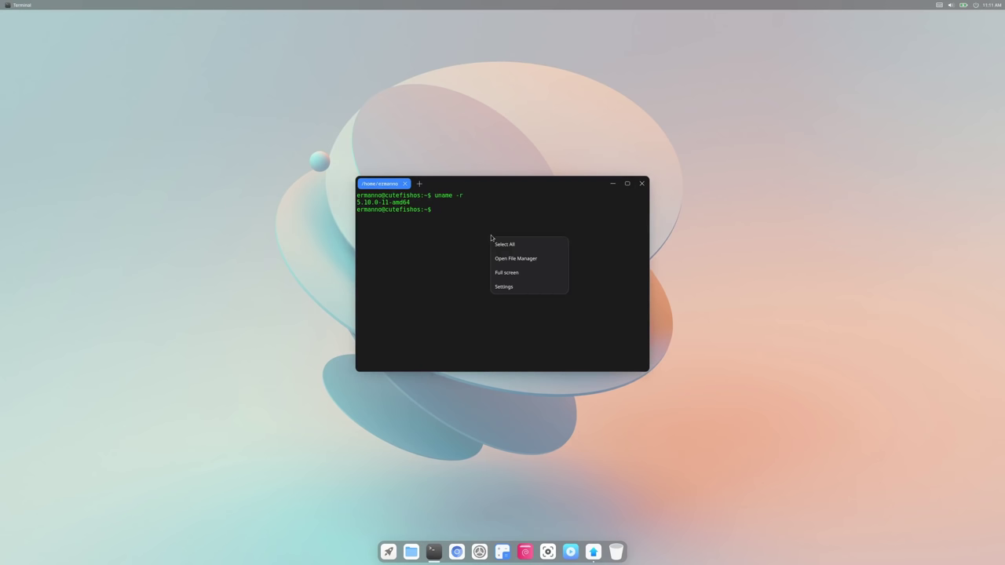
Enlarge the terminal font, make its background semi-transparent, and minimize the terminal
left_click(503, 287)
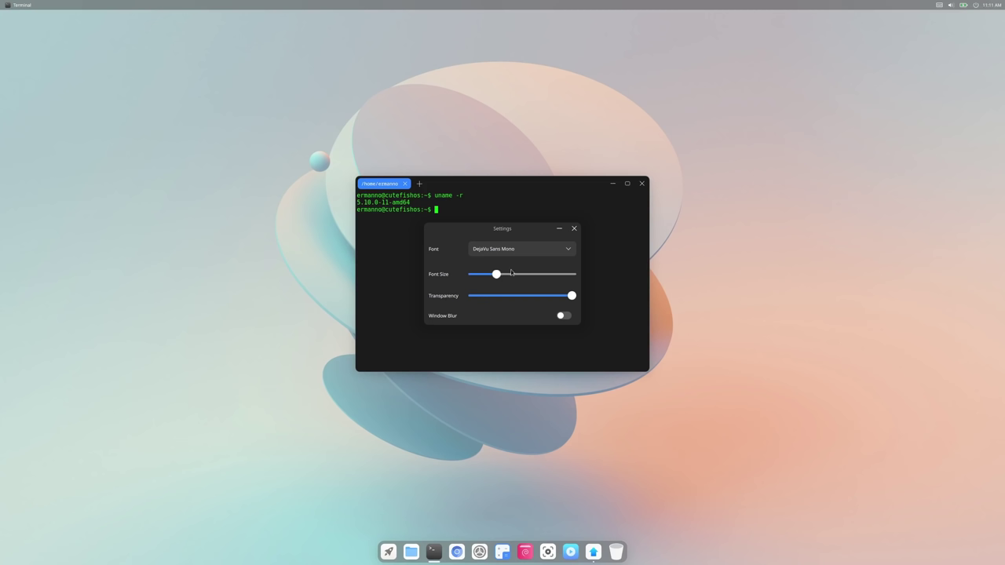
left_click_drag(498, 276, 515, 274)
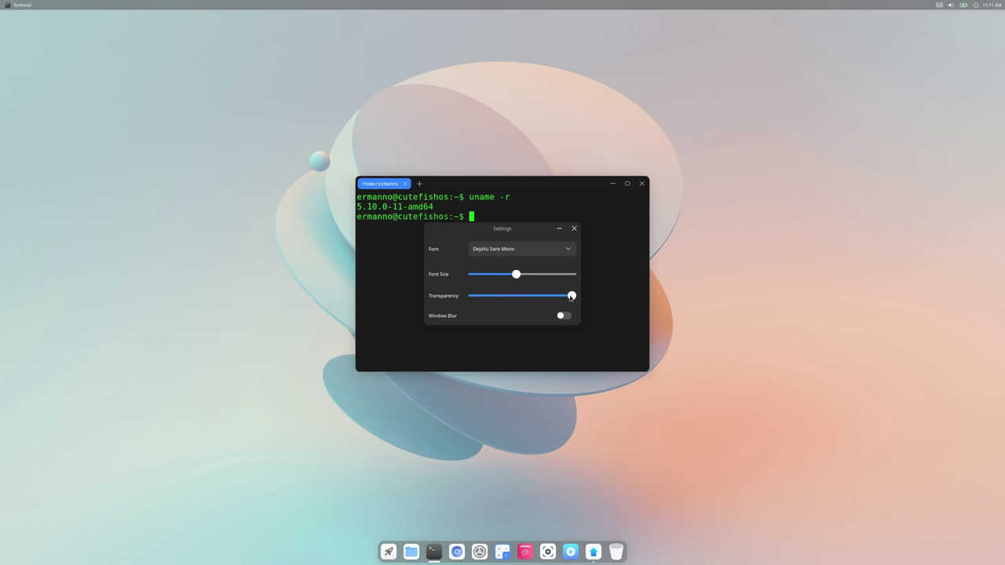
left_click_drag(571, 296, 563, 297)
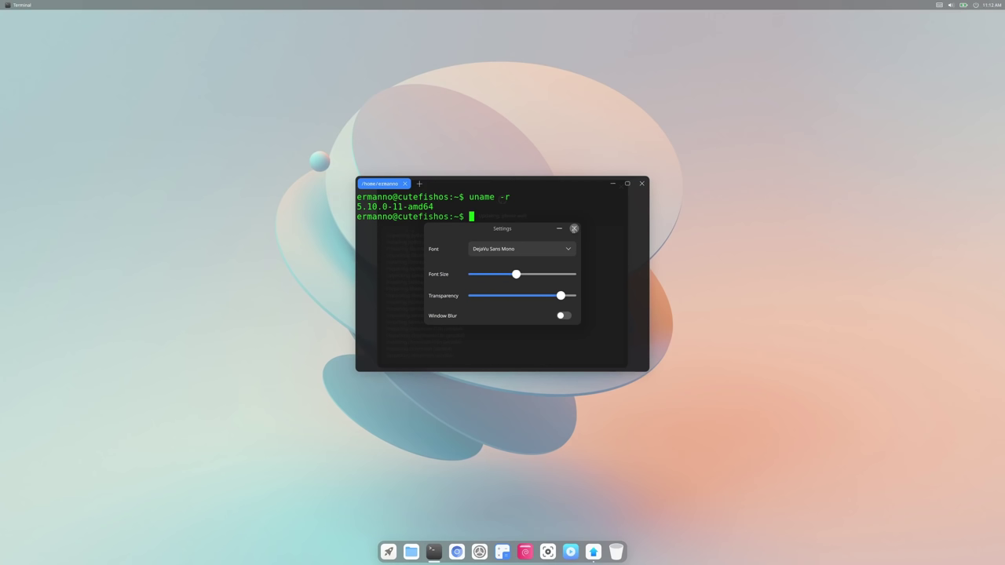
left_click(574, 228)
left_click_drag(612, 184, 602, 172)
left_click(603, 172)
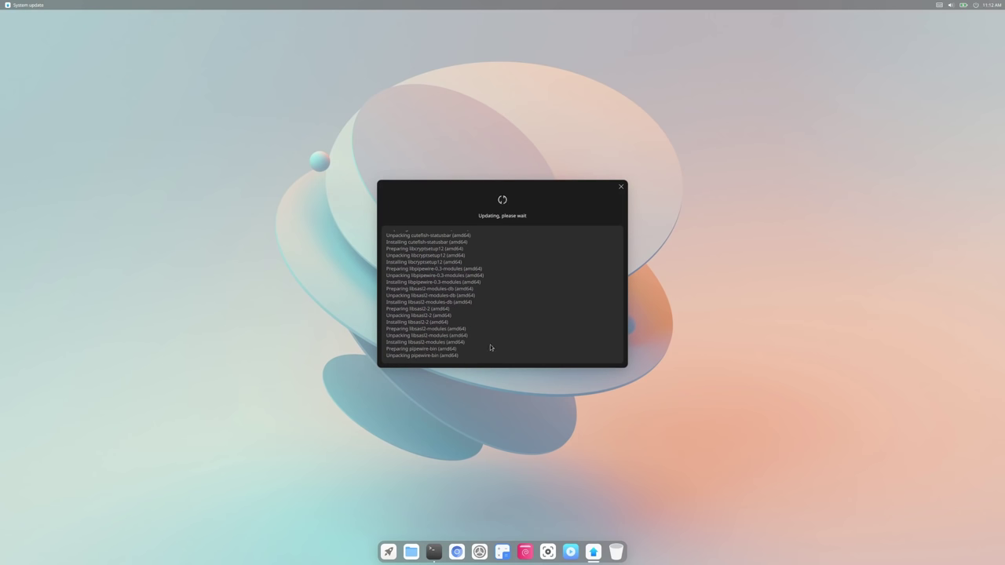
Browse the Ethernet, Bluetooth and Proxy pages, ending on Display at 2560x1440, 60 Hz, 100% scale
left_click(479, 553)
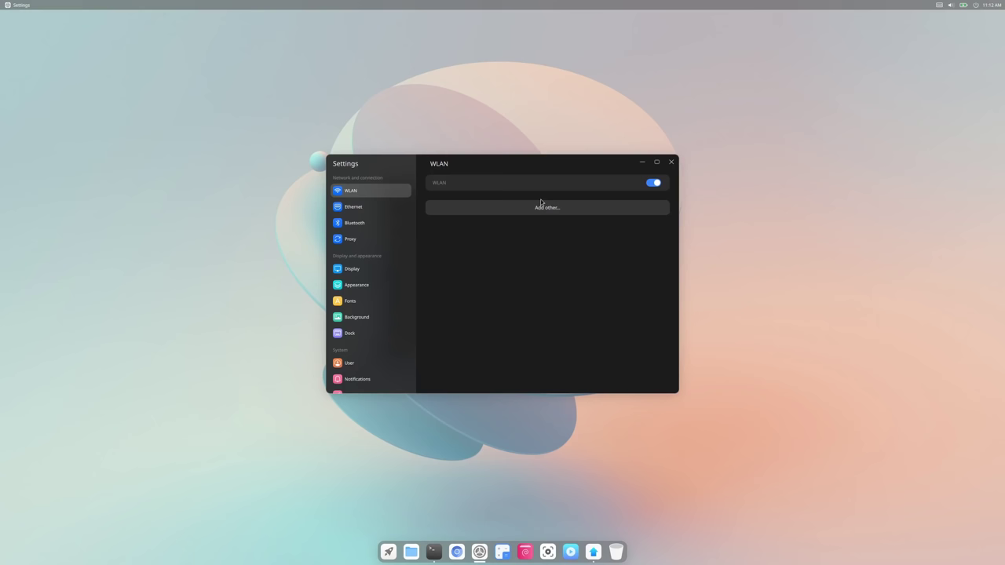
left_click(357, 208)
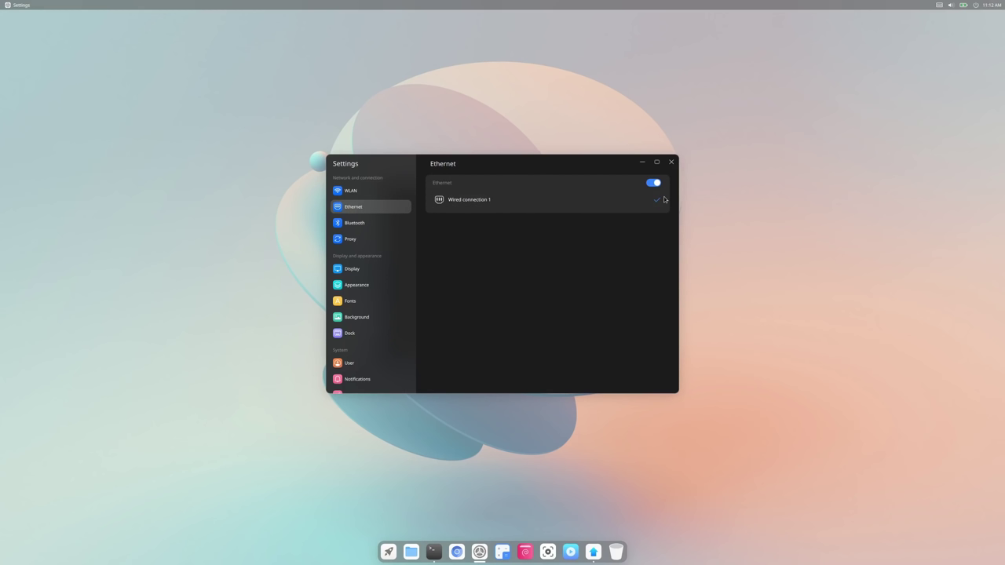
left_click(351, 222)
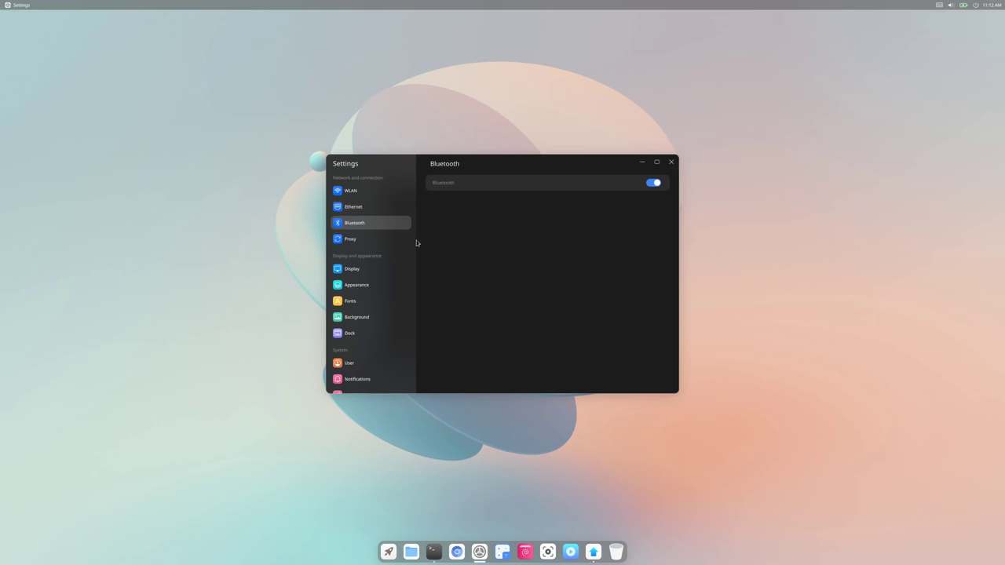
left_click(377, 239)
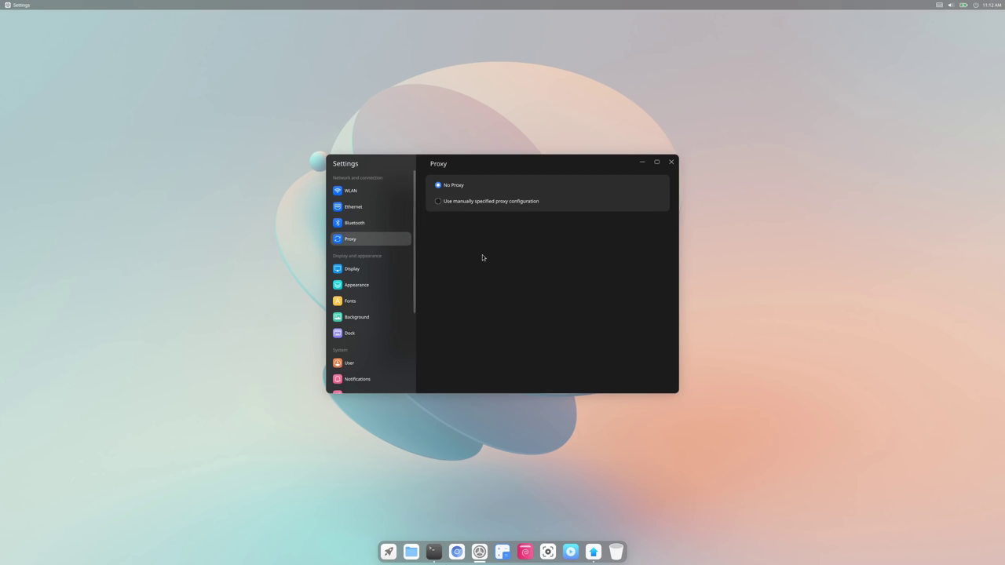
left_click(370, 271)
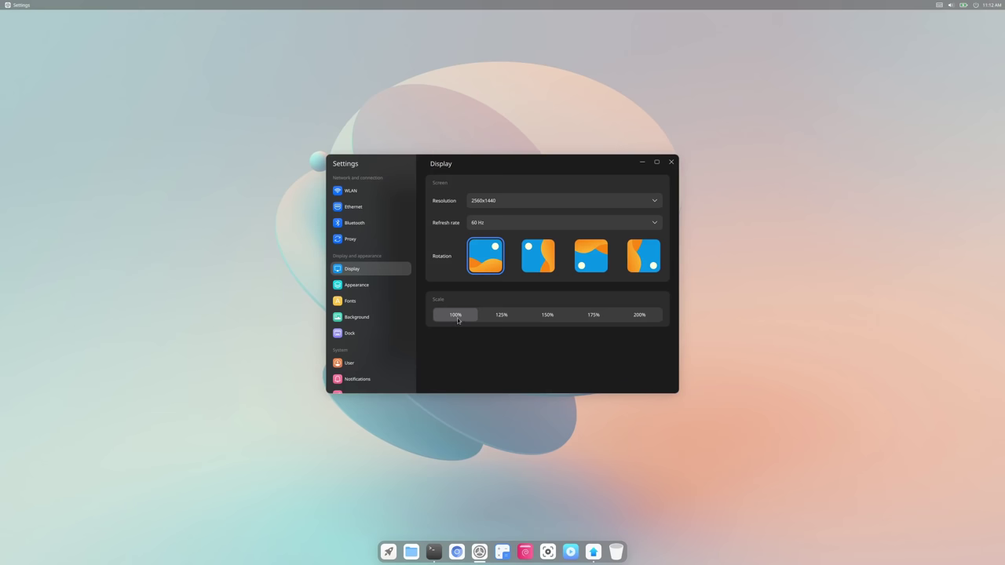
Look over Appearance and Fonts, then set the betta fish picture as the desktop wallpaper
left_click(377, 285)
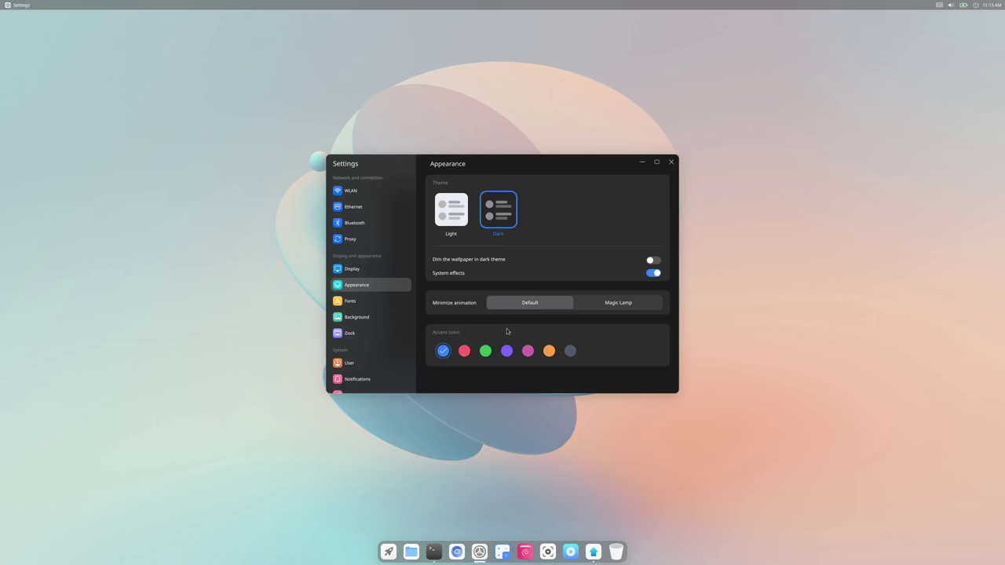
left_click(380, 301)
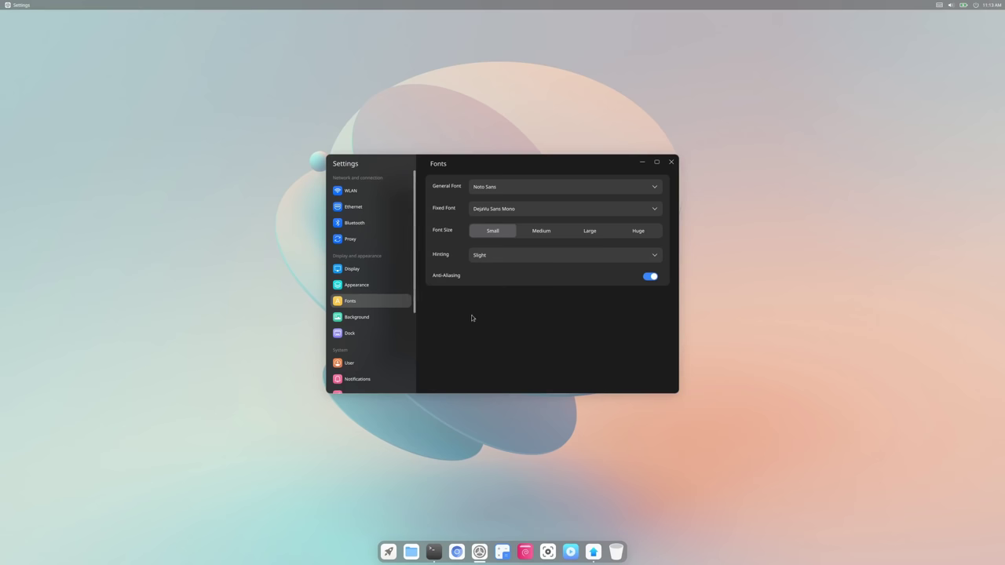
left_click(368, 320)
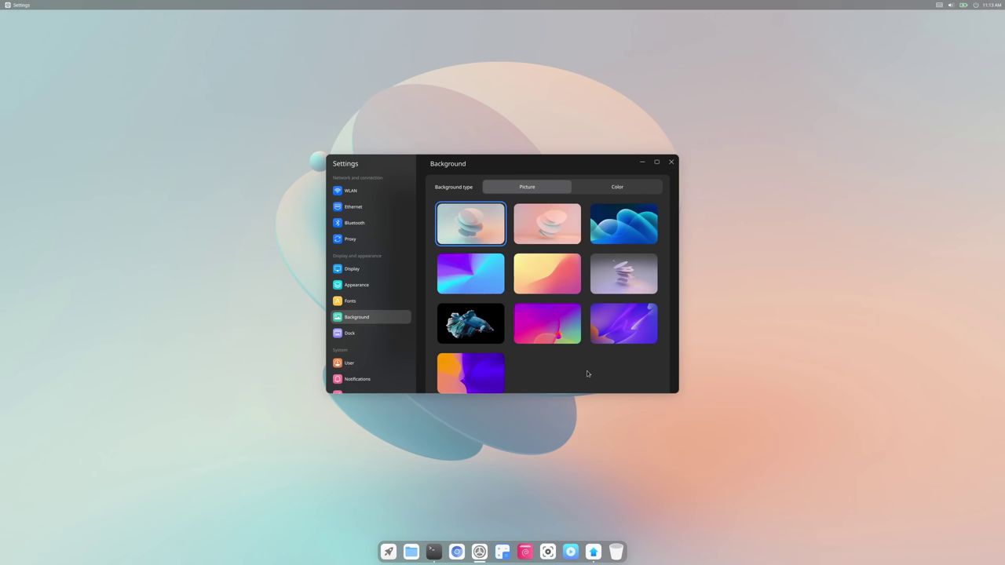
scroll(586, 374, "down", 1)
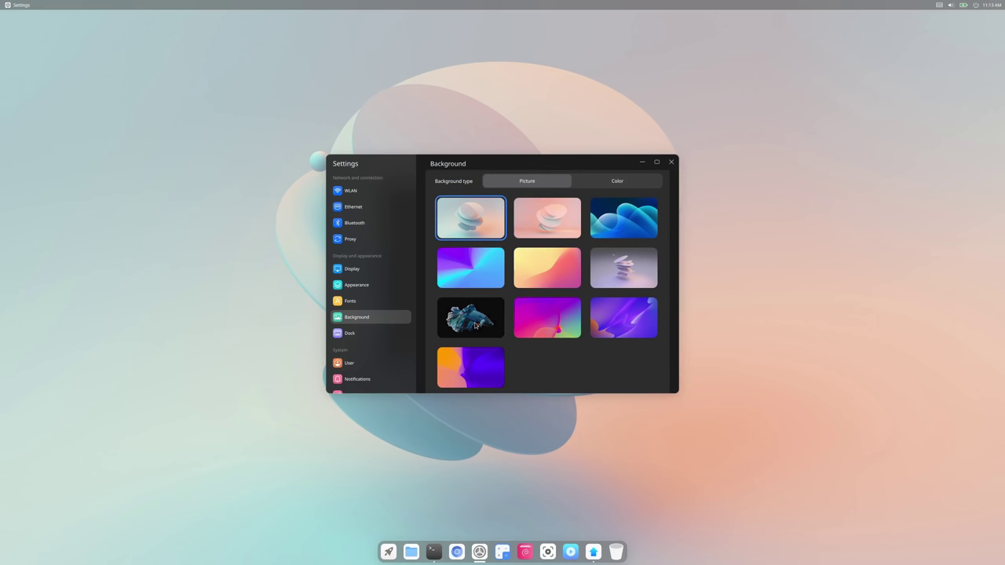
left_click(474, 325)
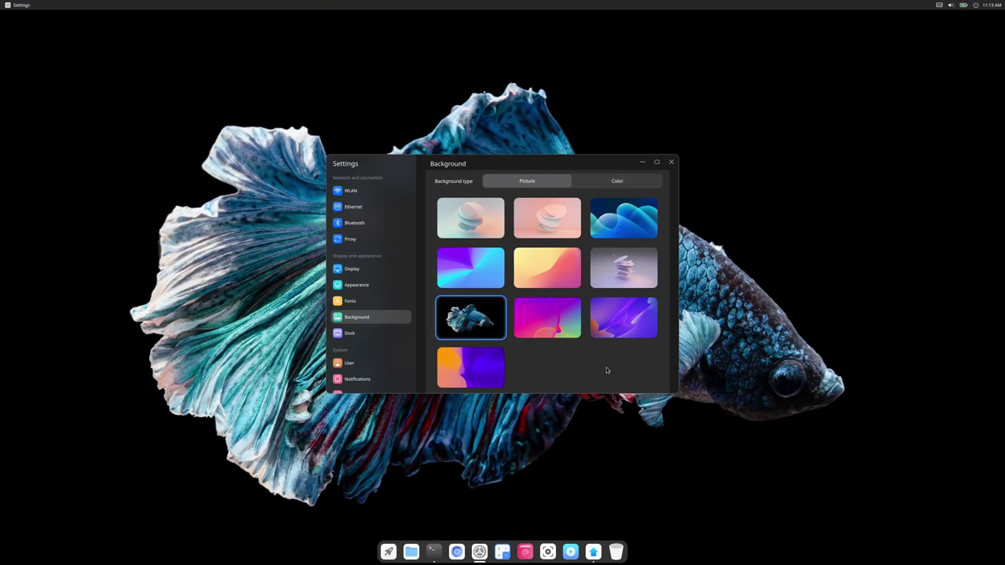
left_click(357, 332)
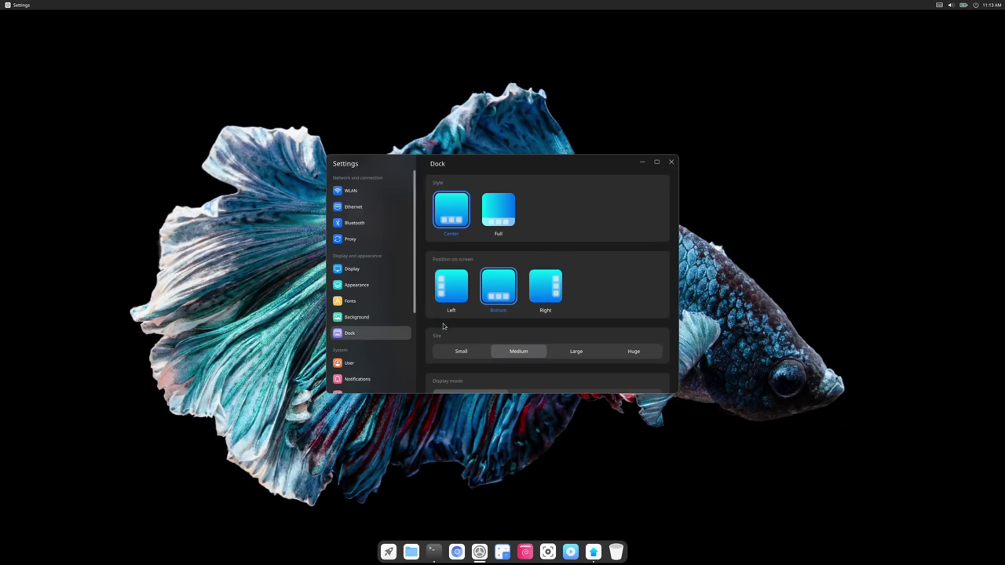
Try the full-width dock style and left/right positions, leaving the dock centered at the bottom
left_click(493, 220)
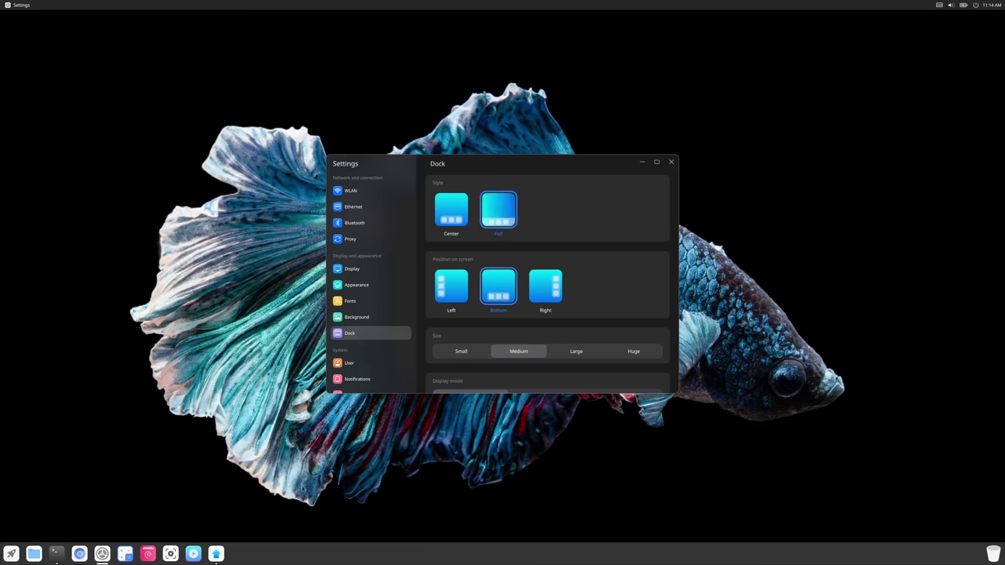
left_click(453, 216)
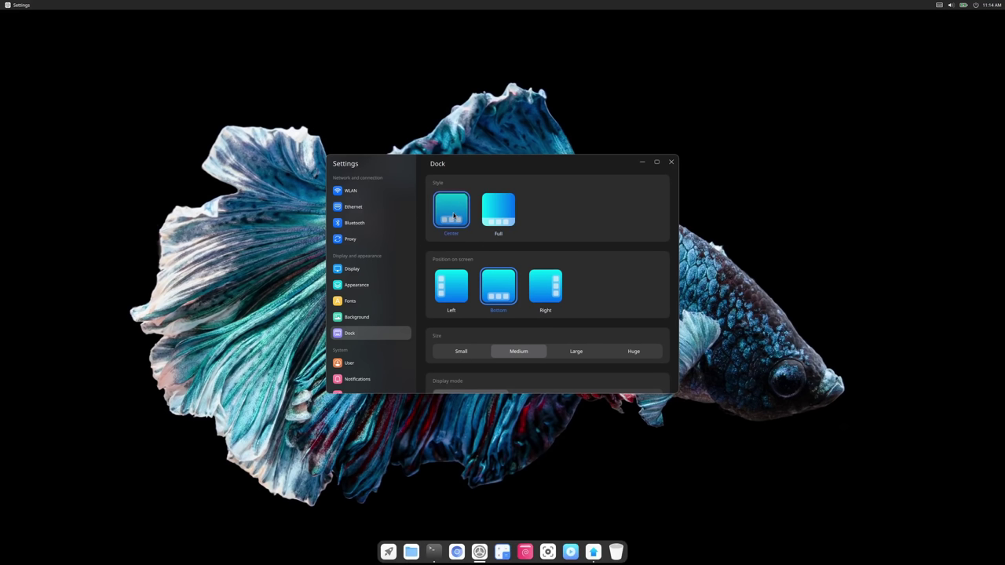
left_click(452, 295)
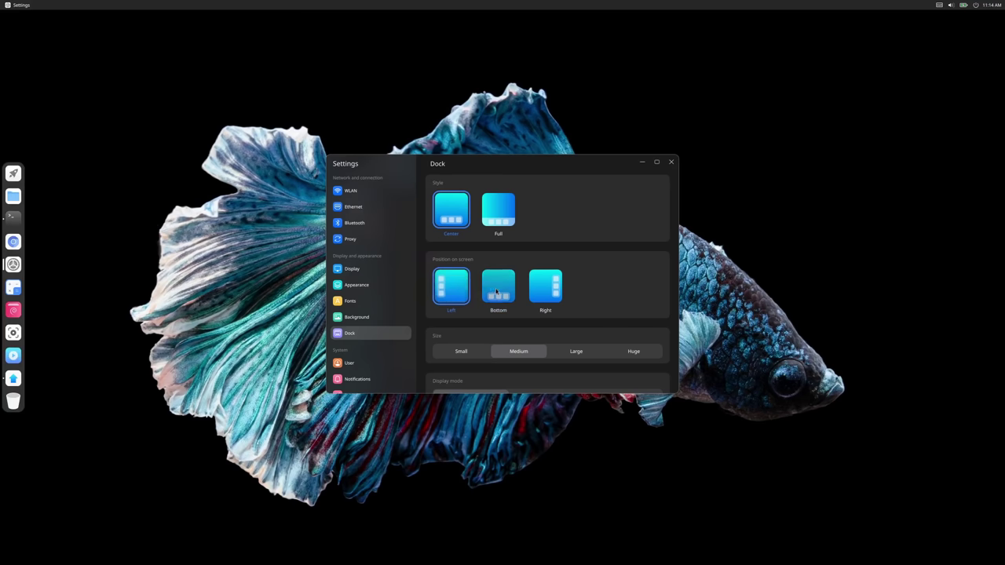
left_click(491, 292)
left_click(559, 289)
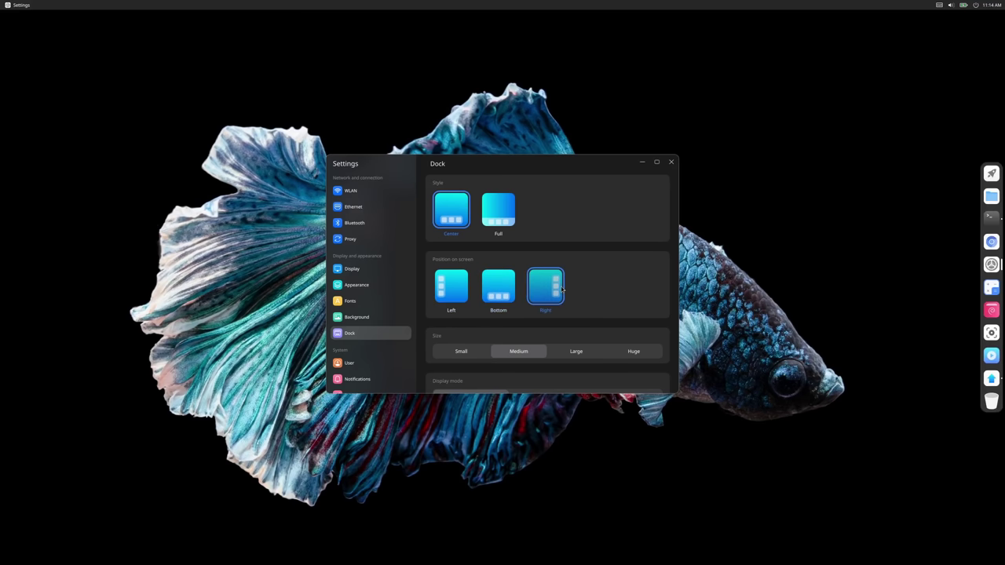
left_click(510, 291)
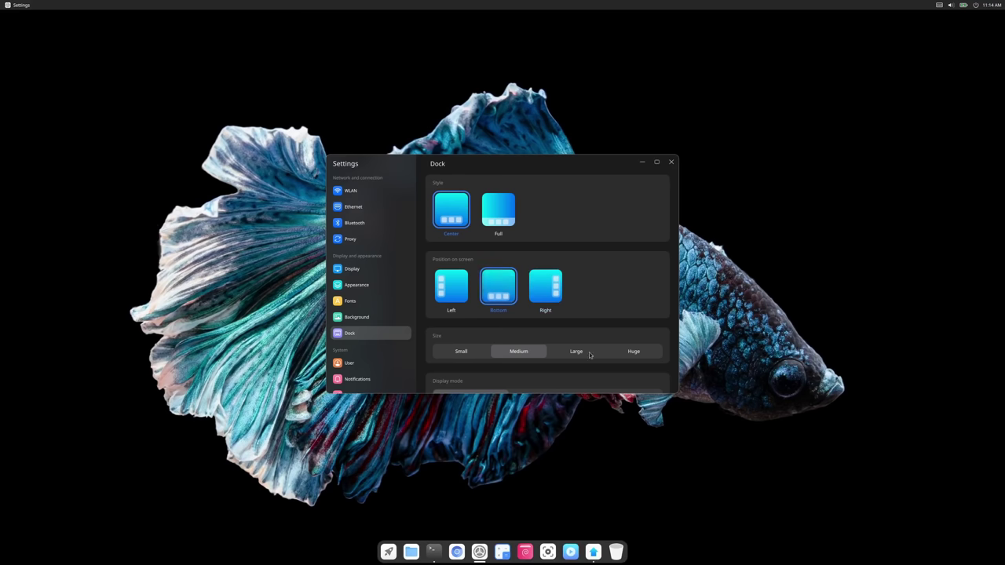
Set the dock size to Small and launch Chromium
scroll(590, 353, "down", 1)
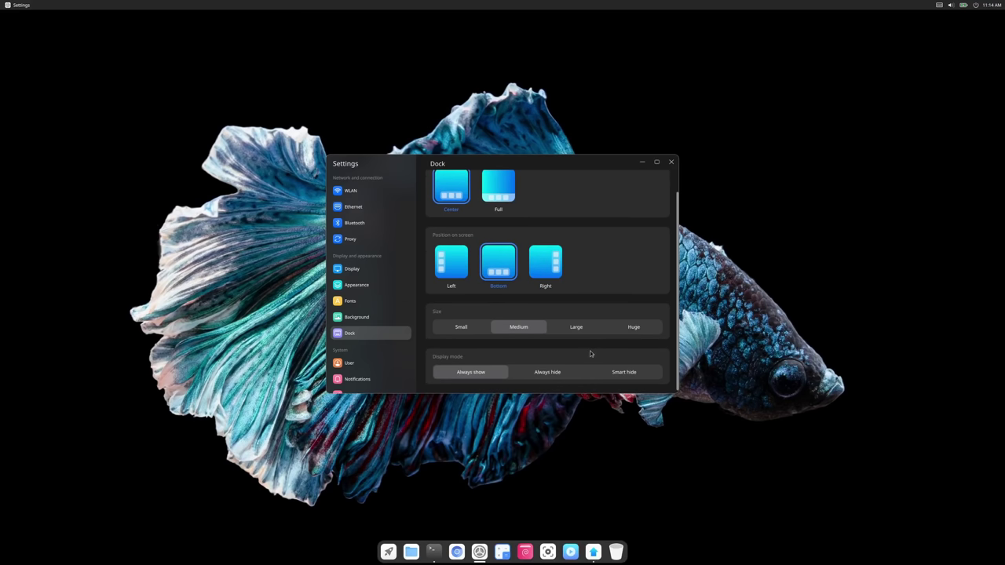
left_click(472, 329)
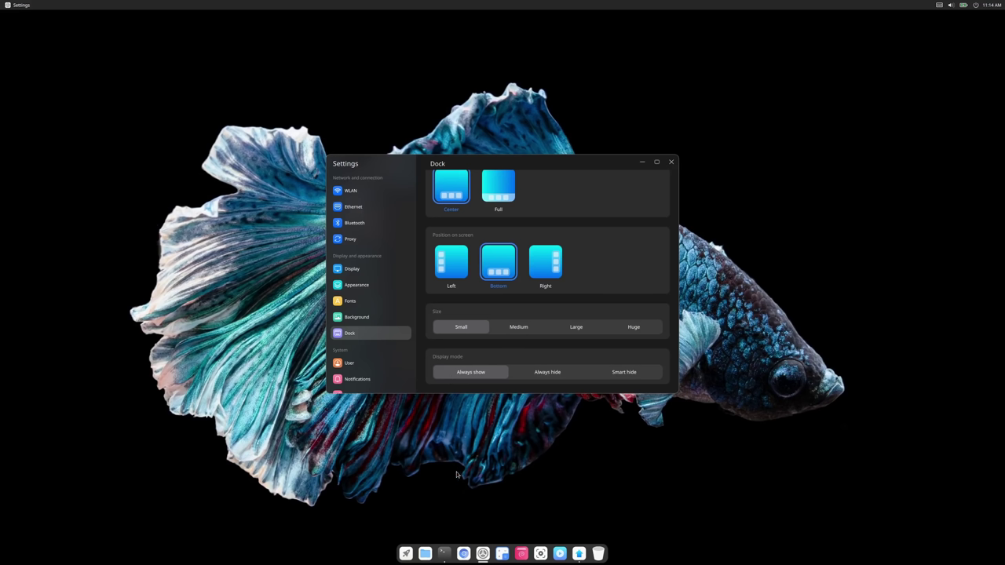
left_click(463, 554)
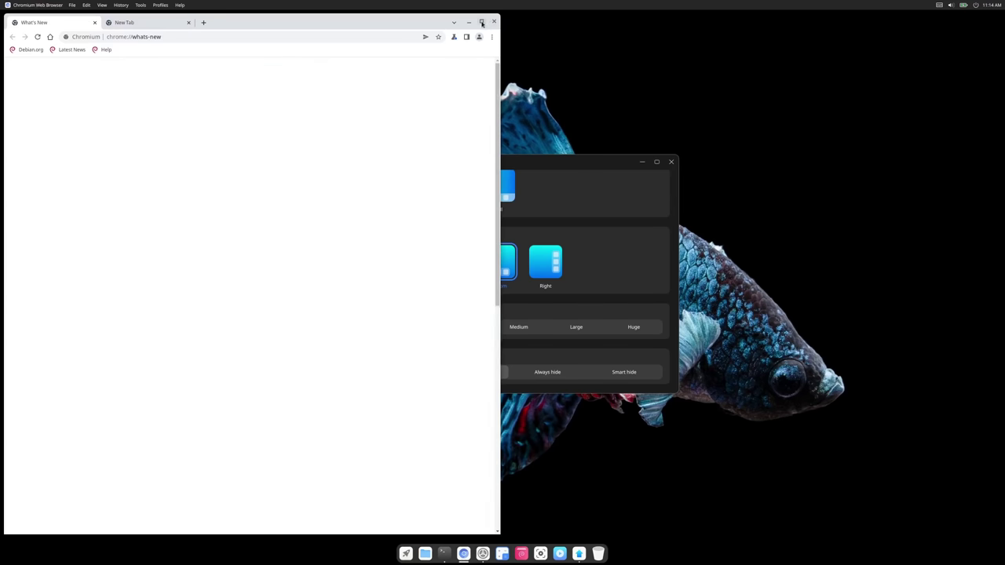
Set the dock display mode to Smart hide, checking it by opening and closing Chromium
left_click(482, 23)
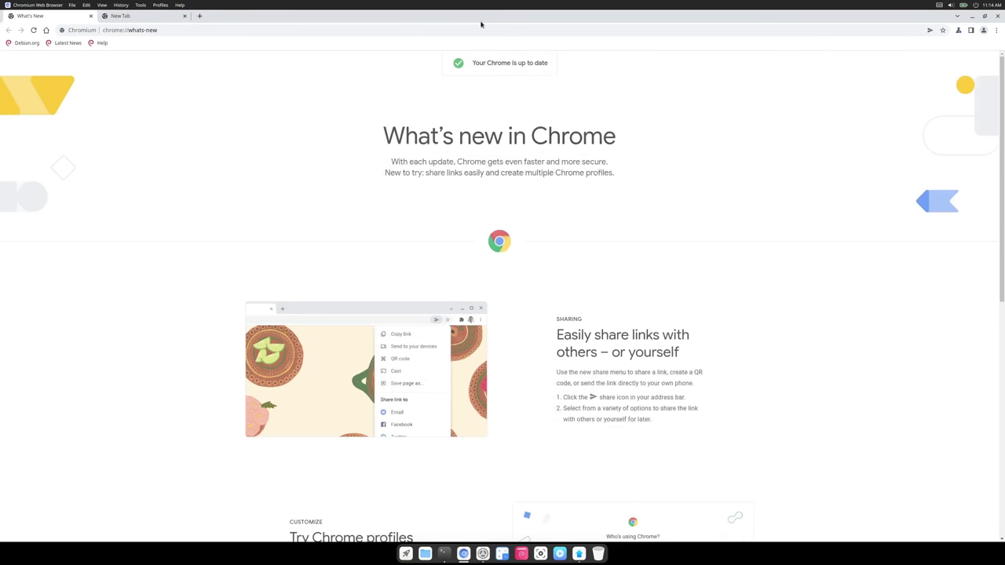
left_click(997, 15)
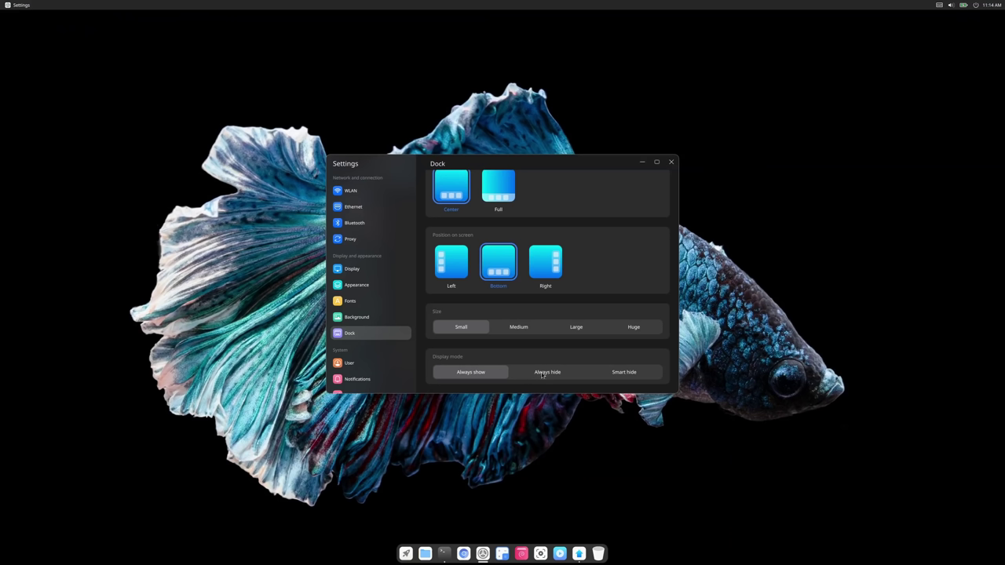
left_click(605, 376)
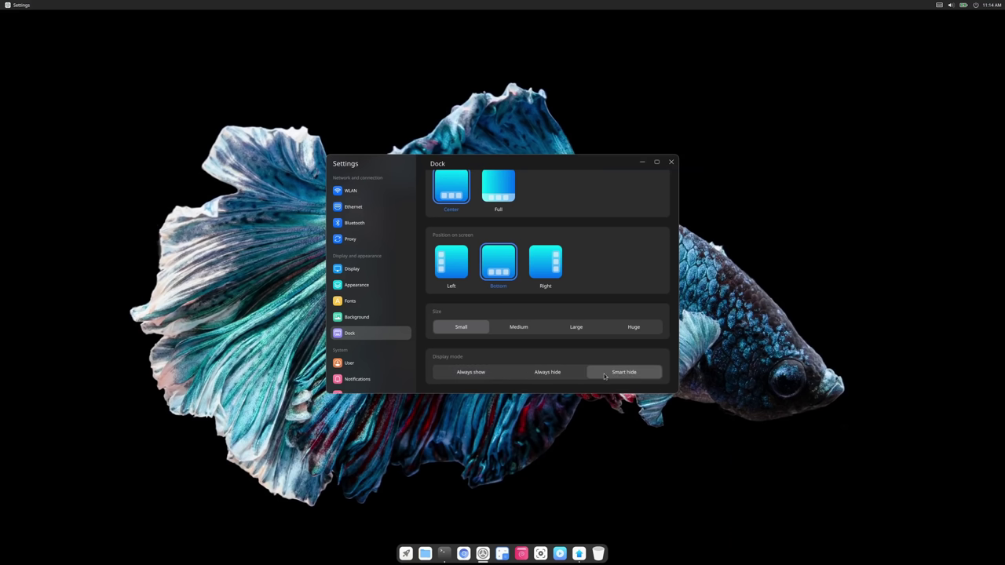
left_click(464, 552)
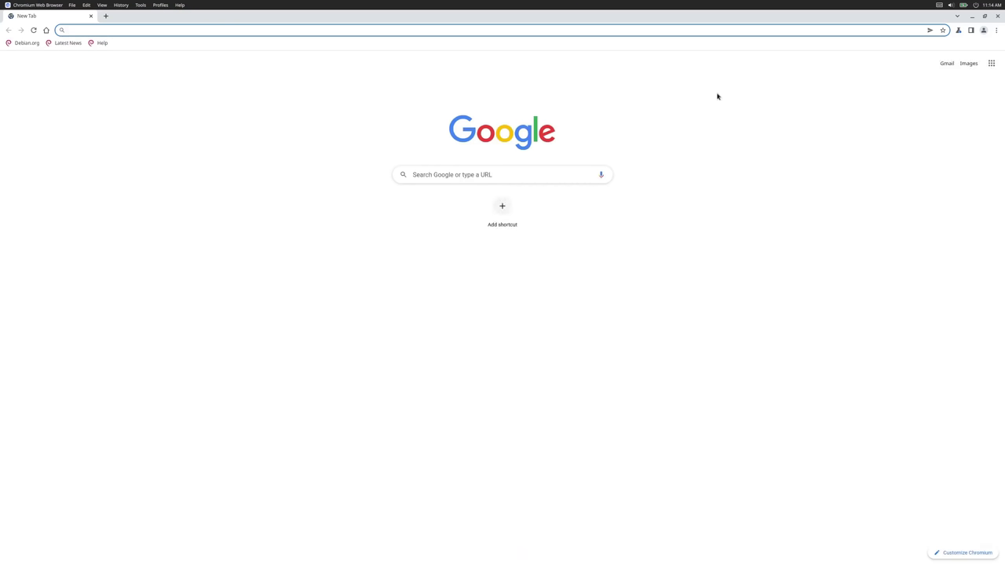
left_click(998, 17)
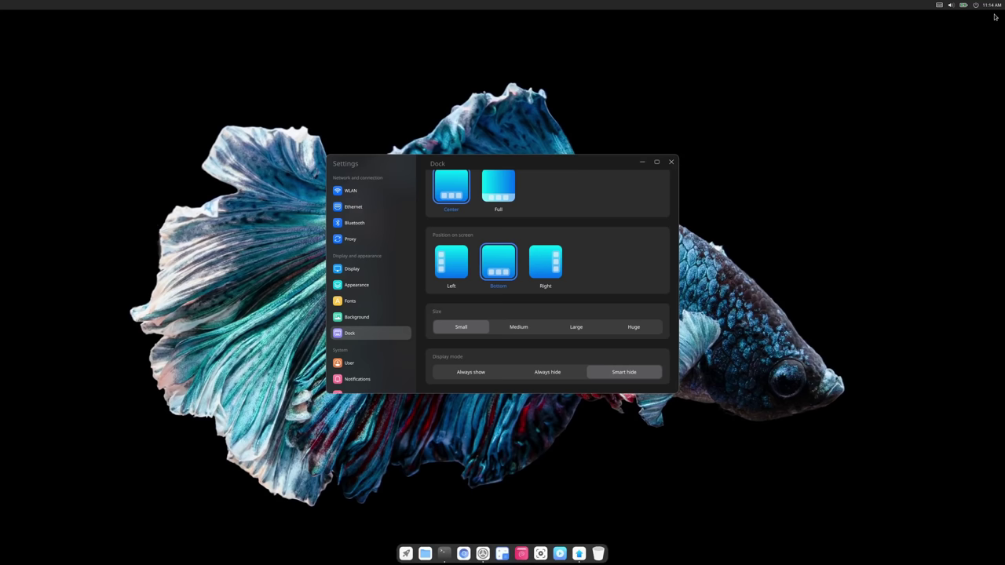
scroll(364, 343, "down", 2)
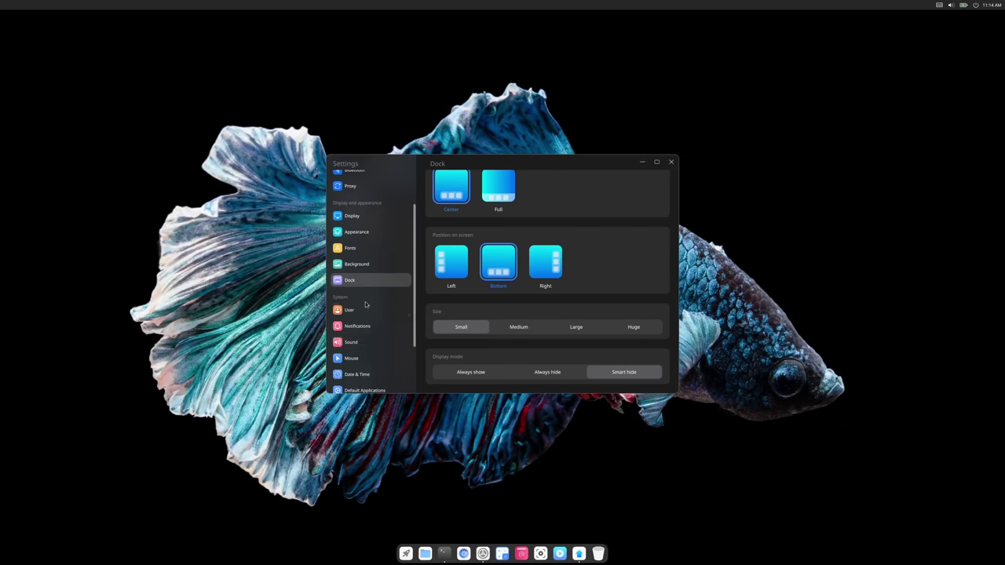
Review the User account details and Notifications, then the Sound page's output and microphone levels
left_click(362, 311)
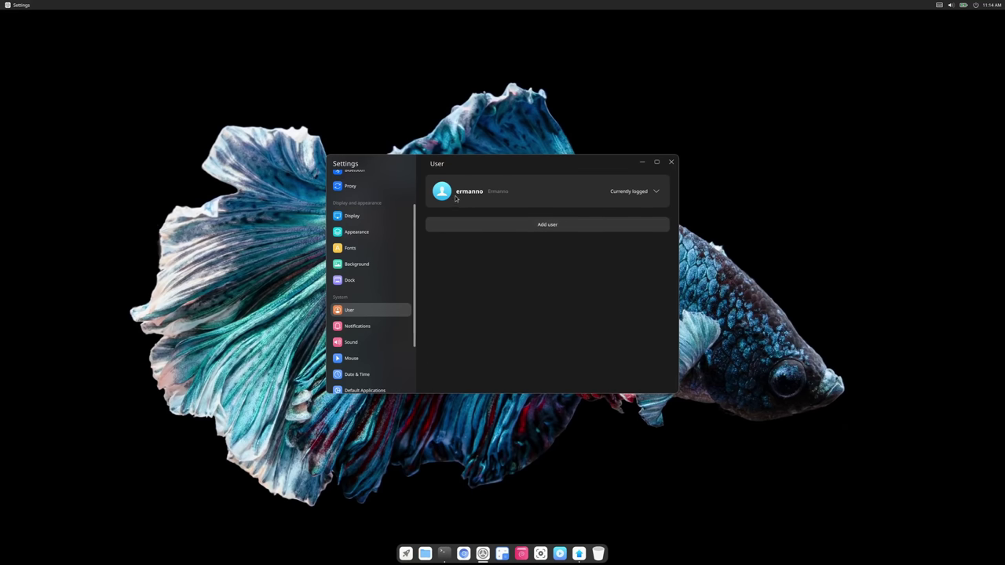
left_click(656, 194)
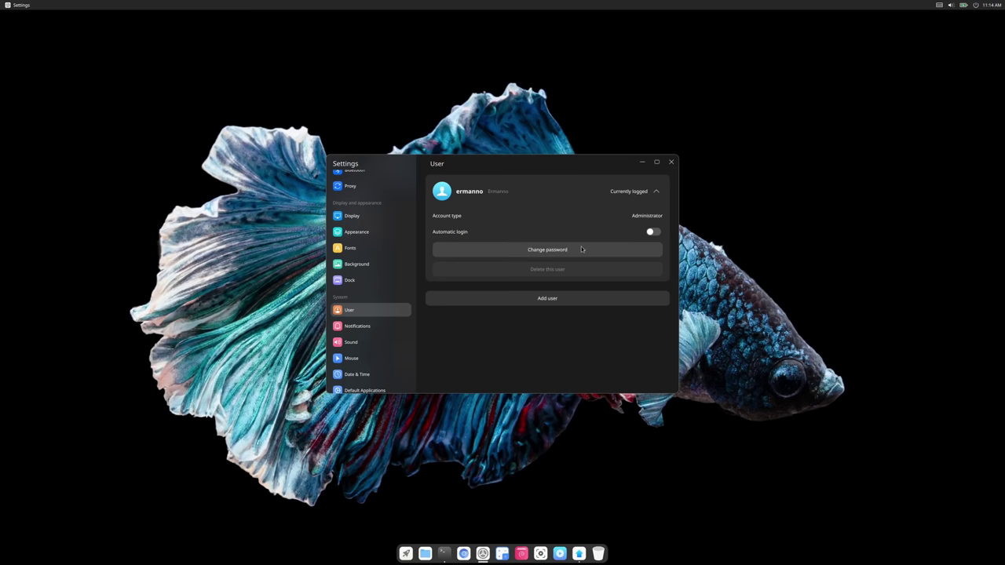
left_click(368, 328)
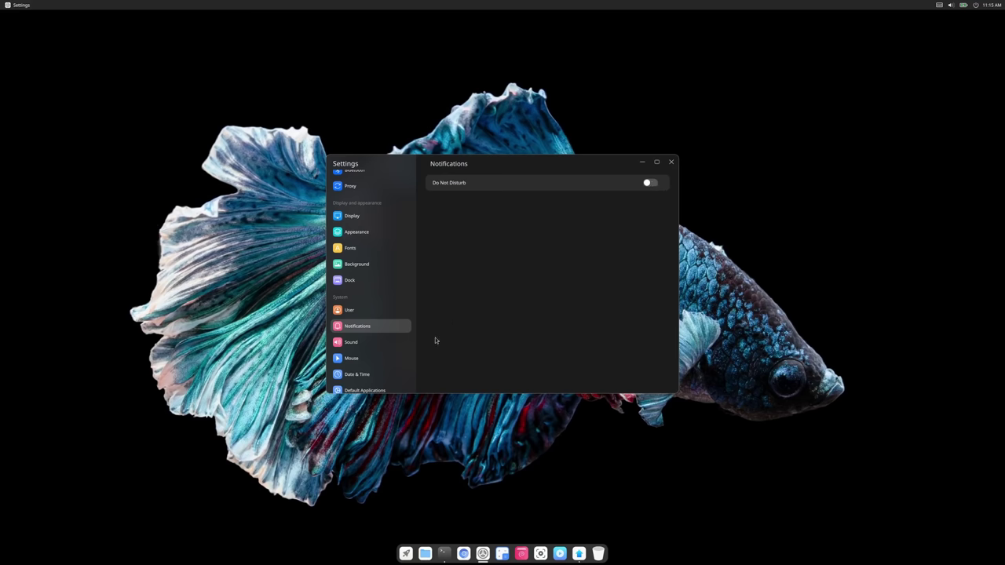
scroll(365, 305, "down", 2)
left_click(364, 270)
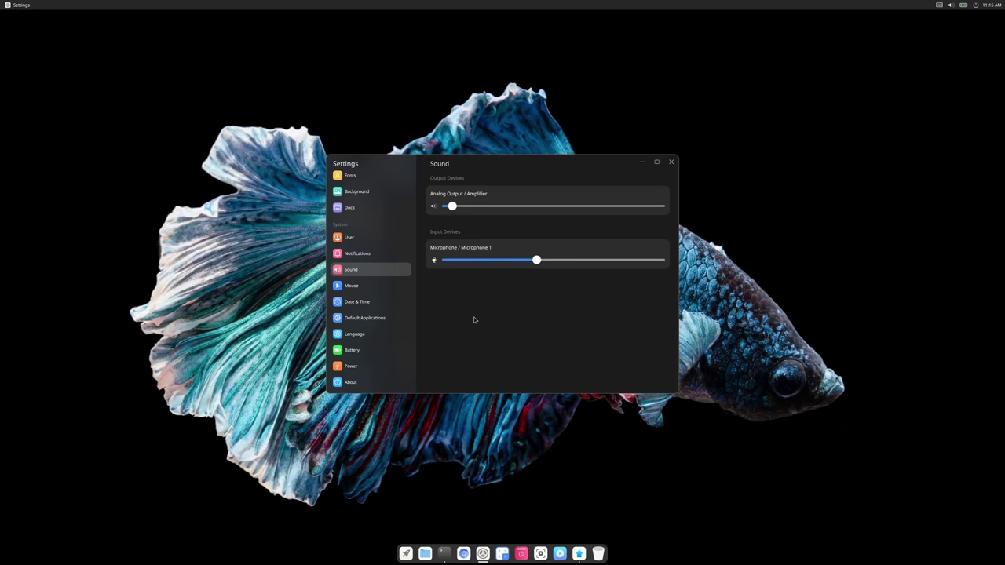
Set the mouse theme to Cutefish-Dark with natural scrolling left off, then view Date & Time
left_click(353, 288)
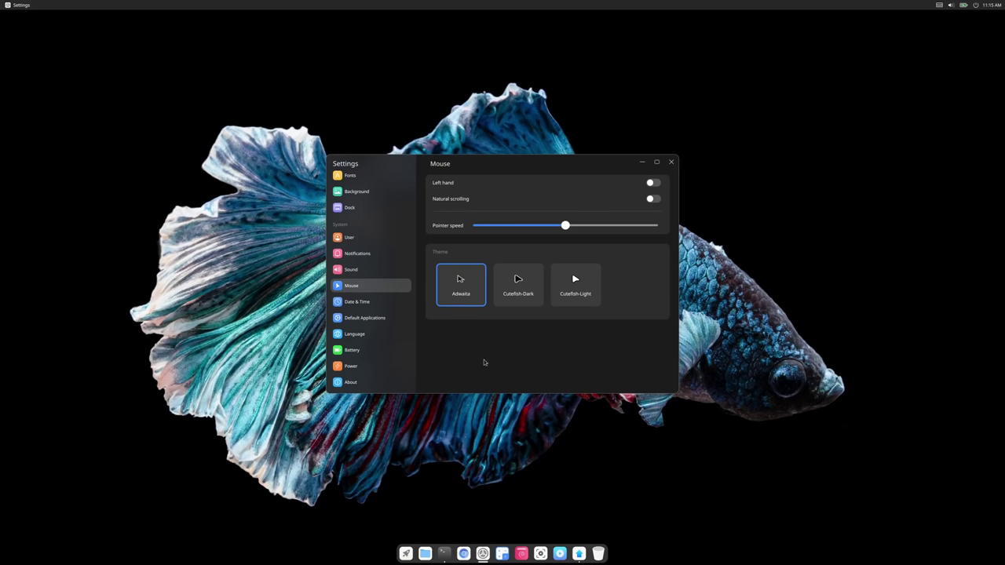
left_click(578, 287)
left_click(517, 286)
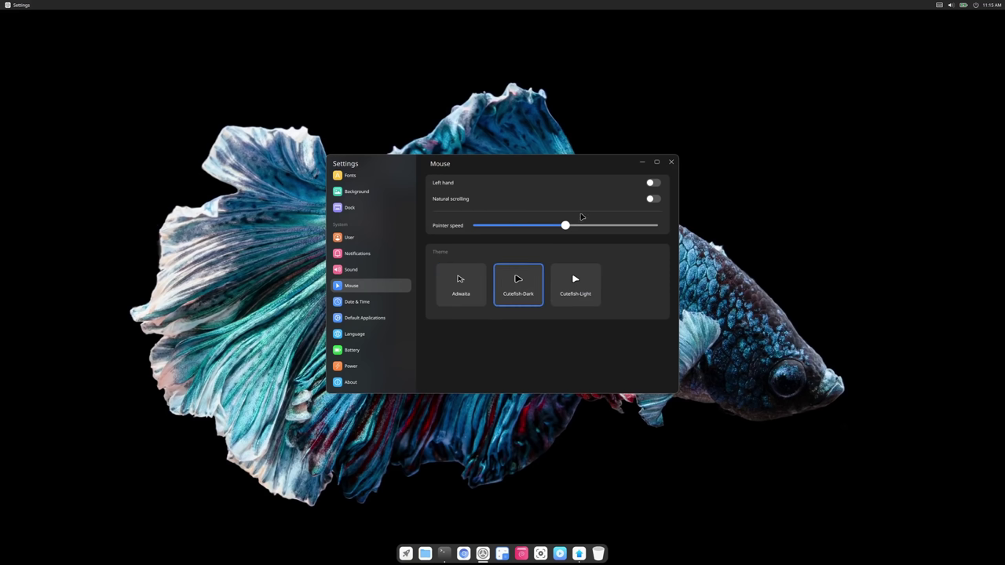
left_click(653, 199)
left_click(653, 199)
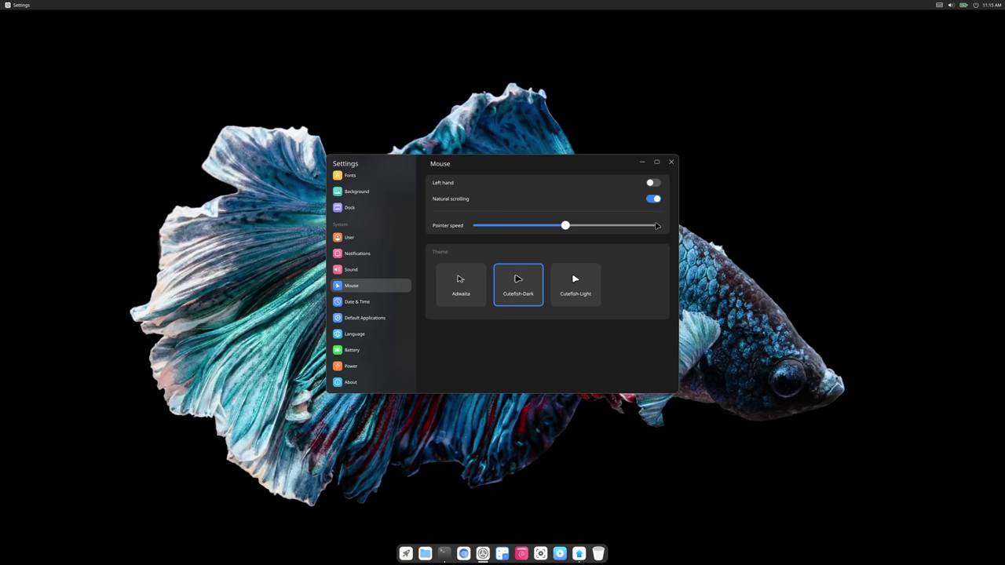
left_click(360, 301)
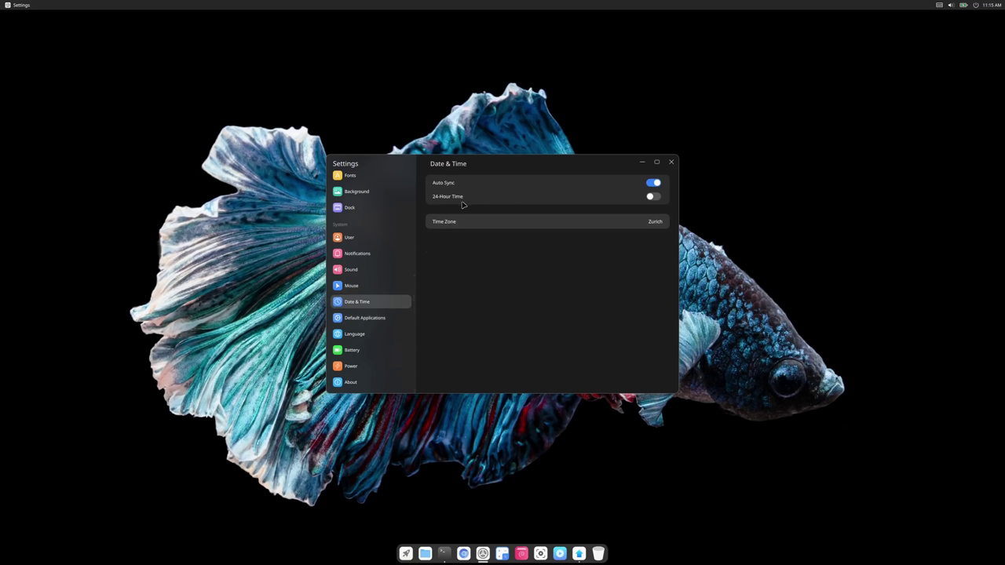
Turn on 24-hour time and make Chromium Web Browser the default browser
left_click(652, 200)
left_click(379, 318)
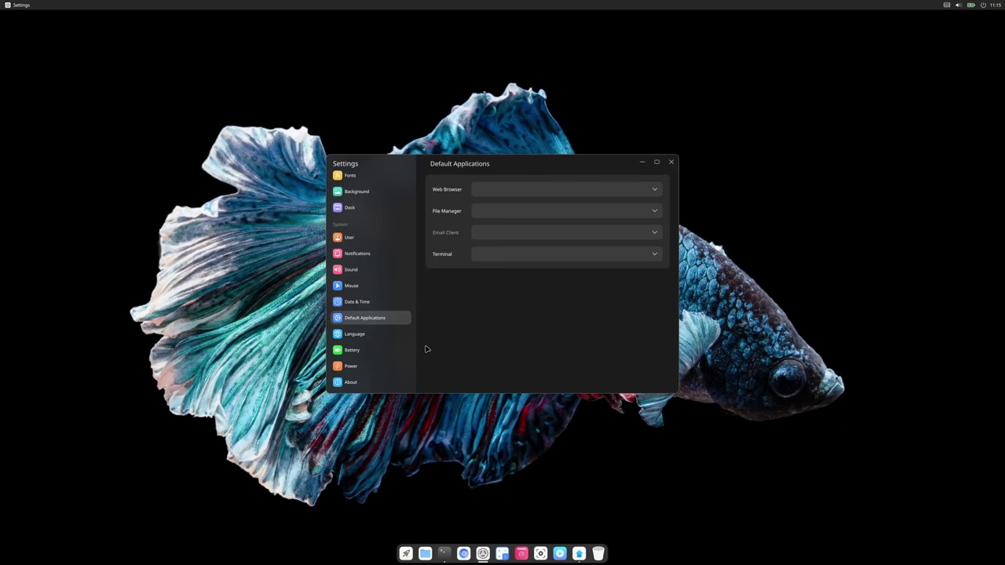
left_click(644, 188)
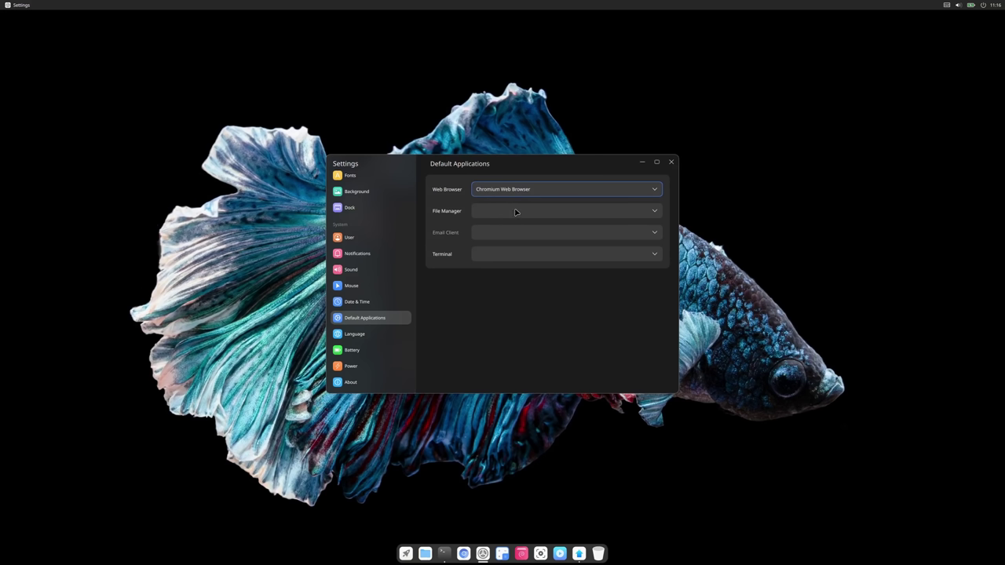
Make Terminal the default terminal app, leaving the file manager unchanged, then view Language
left_click(515, 211)
left_click(436, 212)
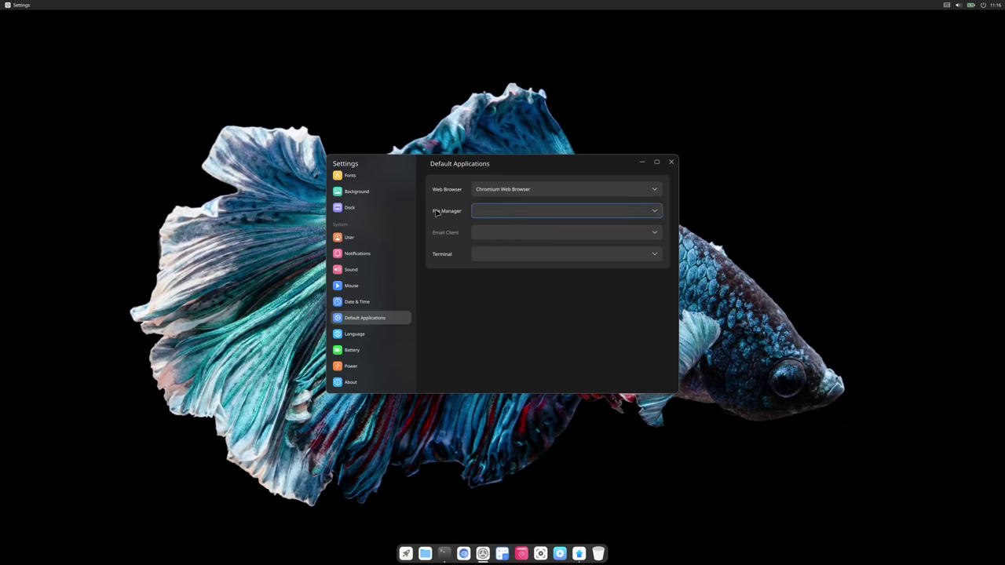
left_click(505, 259)
left_click(504, 259)
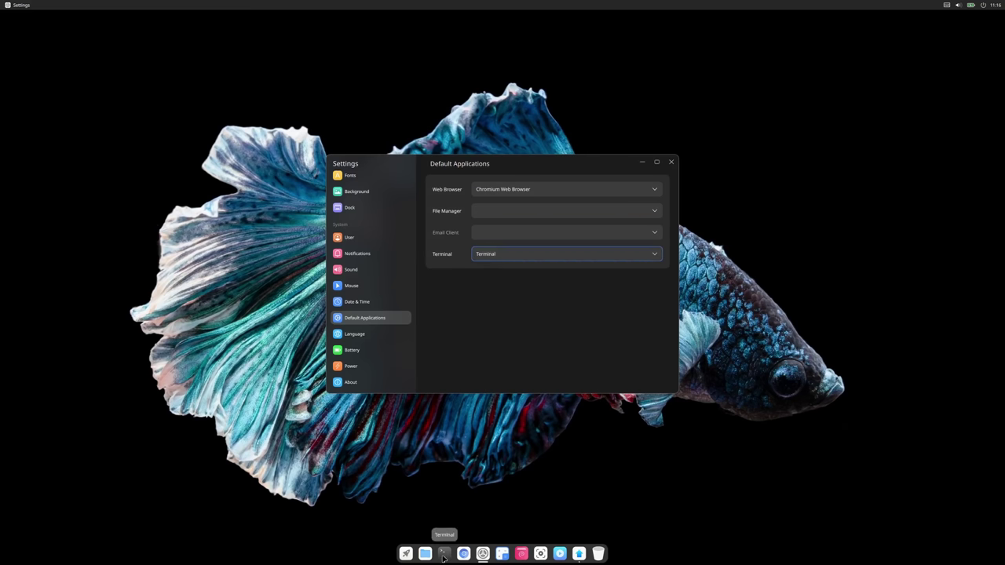
left_click(354, 334)
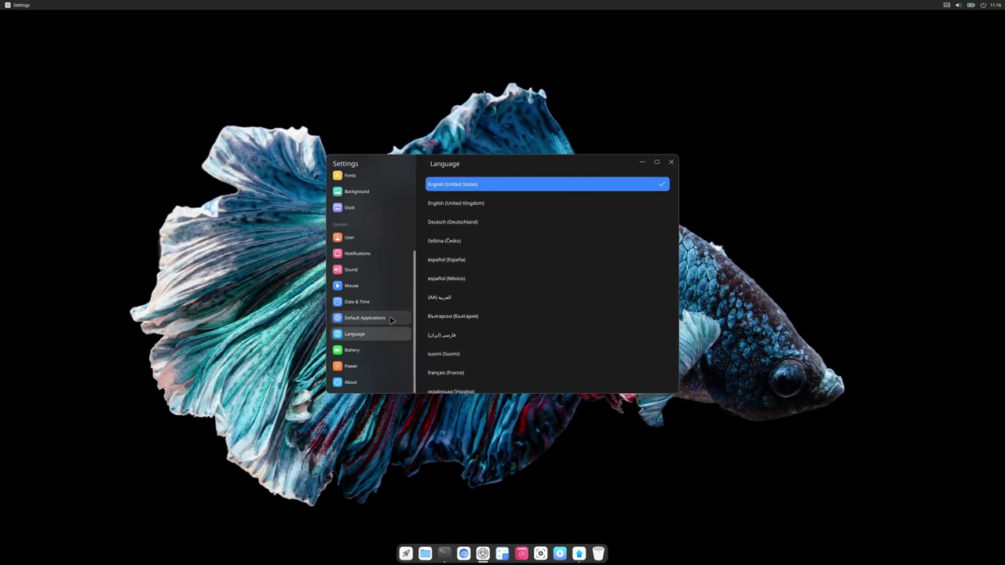
Show the battery percentage in the status bar, then view the About page (version 0.8, 8 GB RAM)
left_click(372, 354)
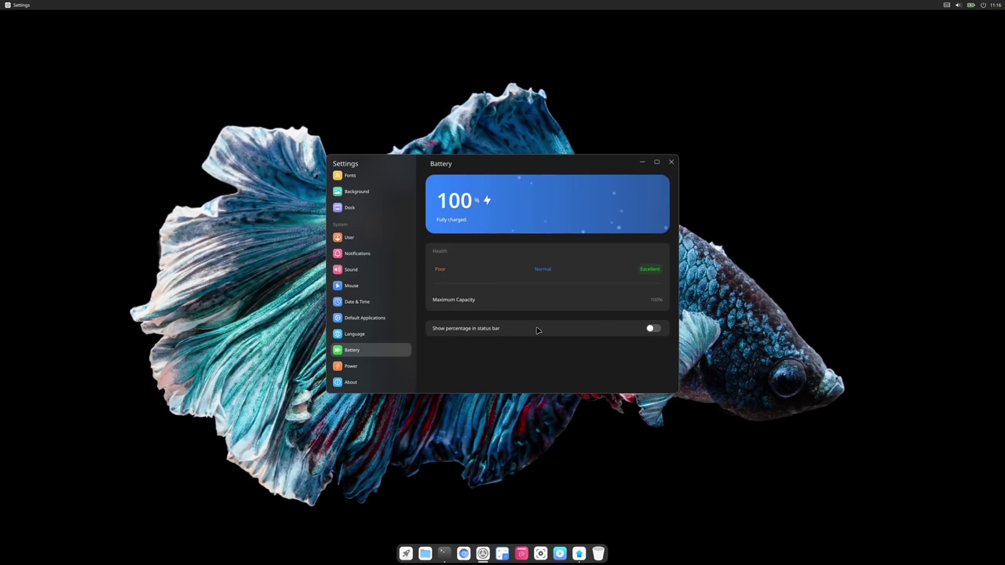
left_click(652, 330)
left_click(378, 370)
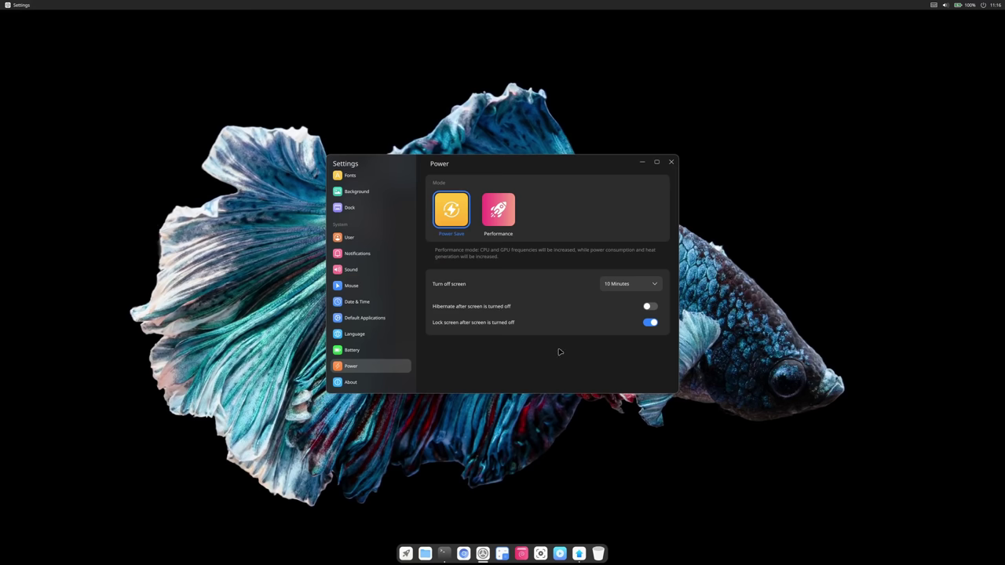
left_click(346, 382)
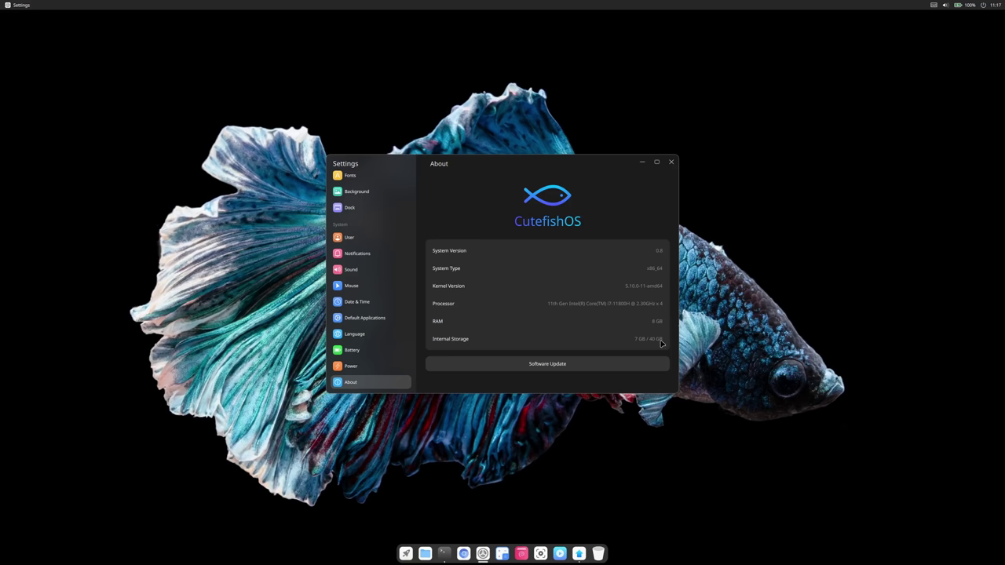
Run a software update check, close Settings, and exit the update-complete notice without rebooting
left_click(515, 364)
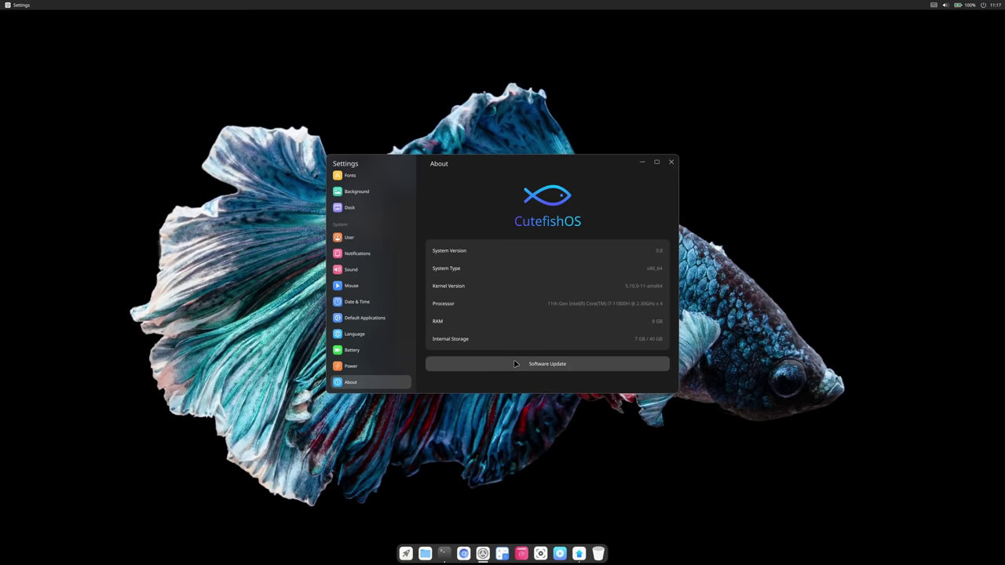
scroll(397, 322, "up", 4)
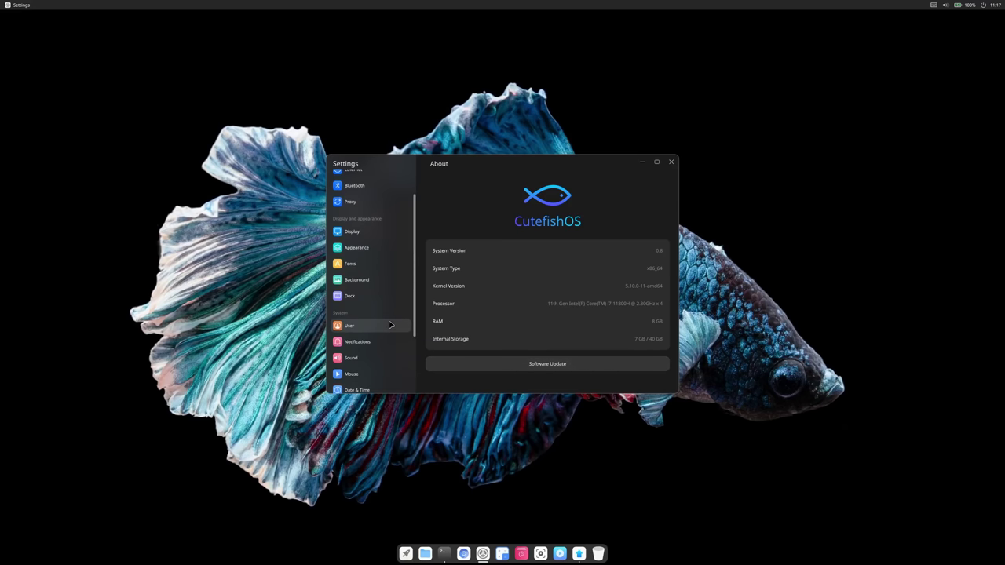
left_click(671, 162)
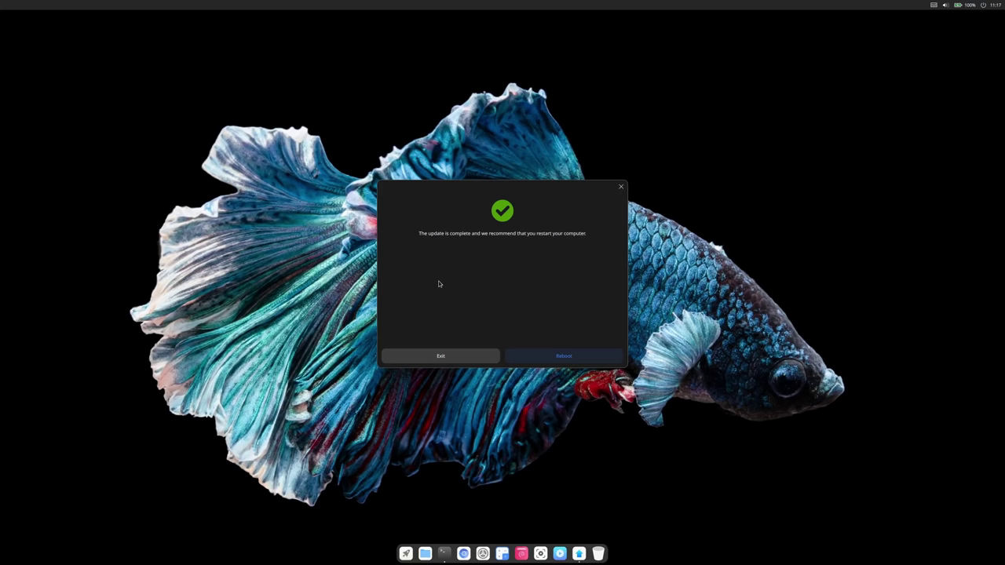
left_click(446, 357)
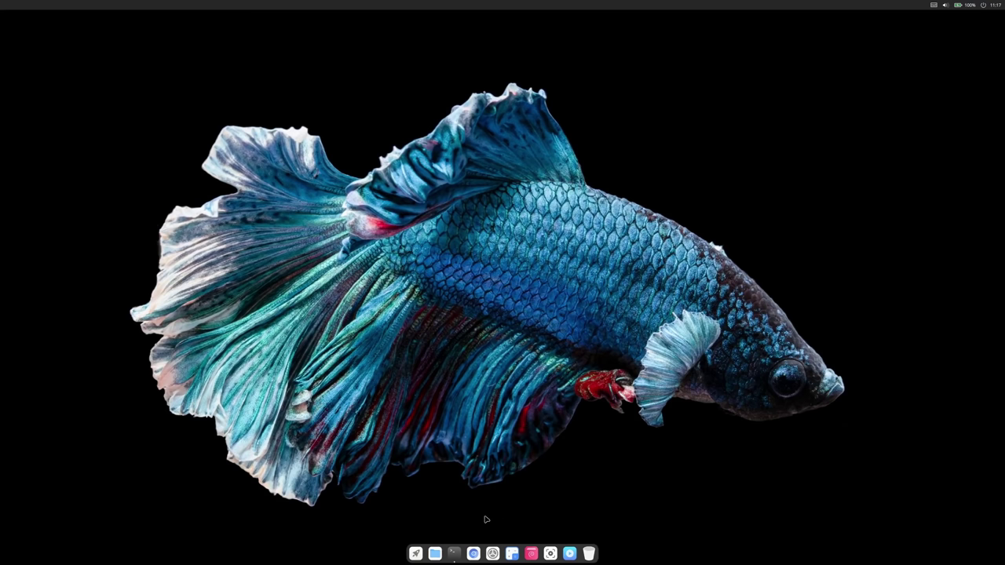
left_click(512, 553)
left_click(563, 187)
left_click(531, 553)
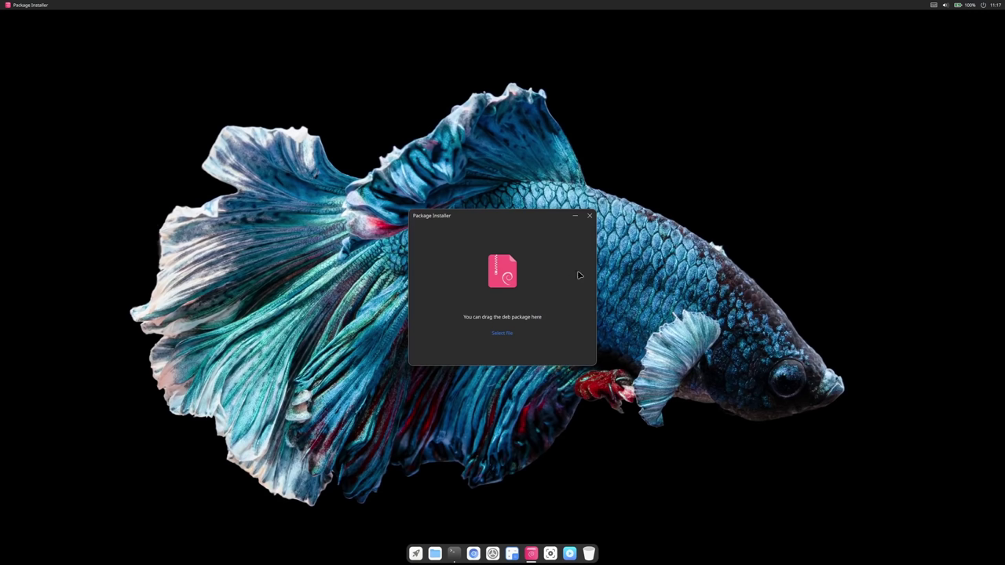
left_click(590, 216)
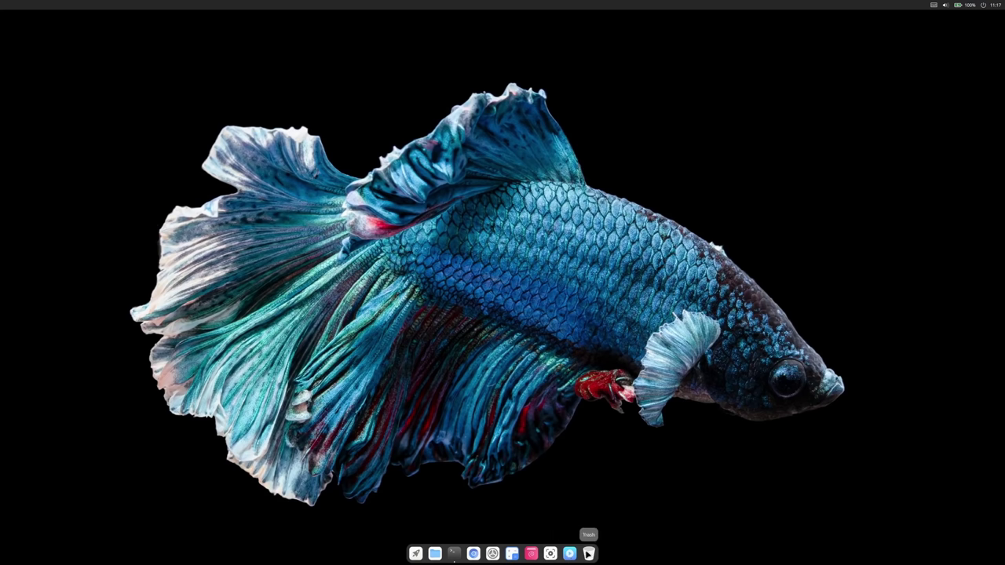
left_click(589, 554)
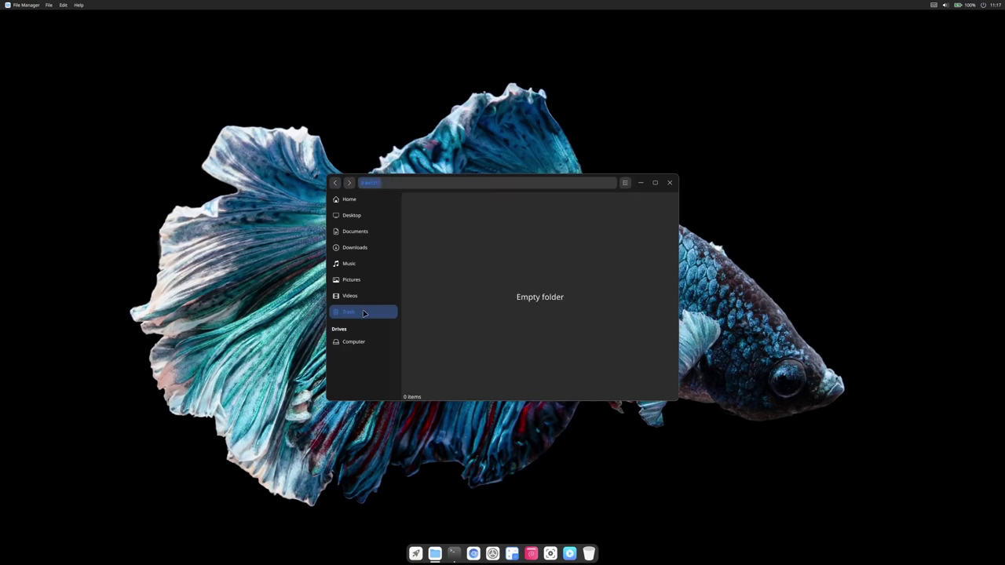
left_click(669, 183)
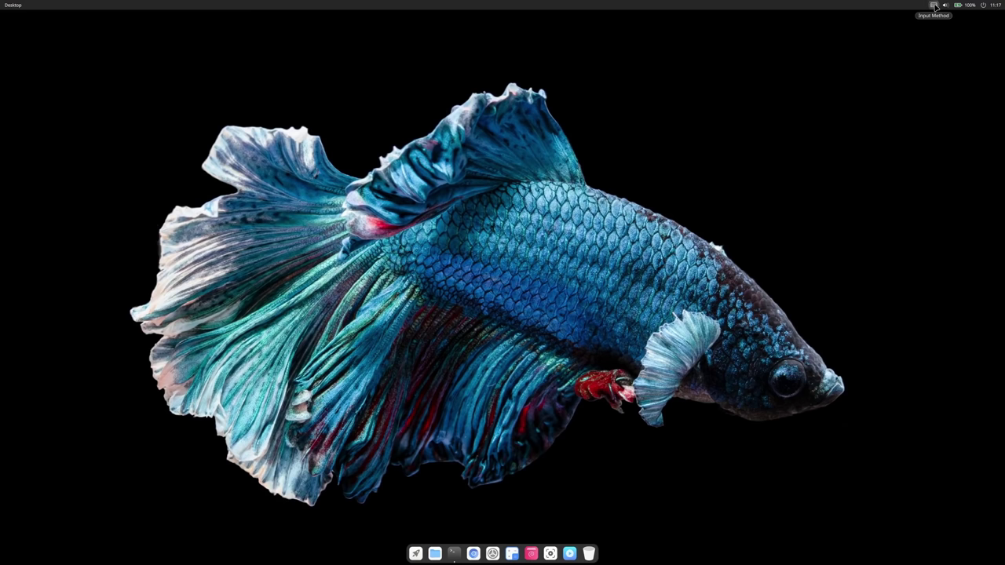
left_click(945, 6)
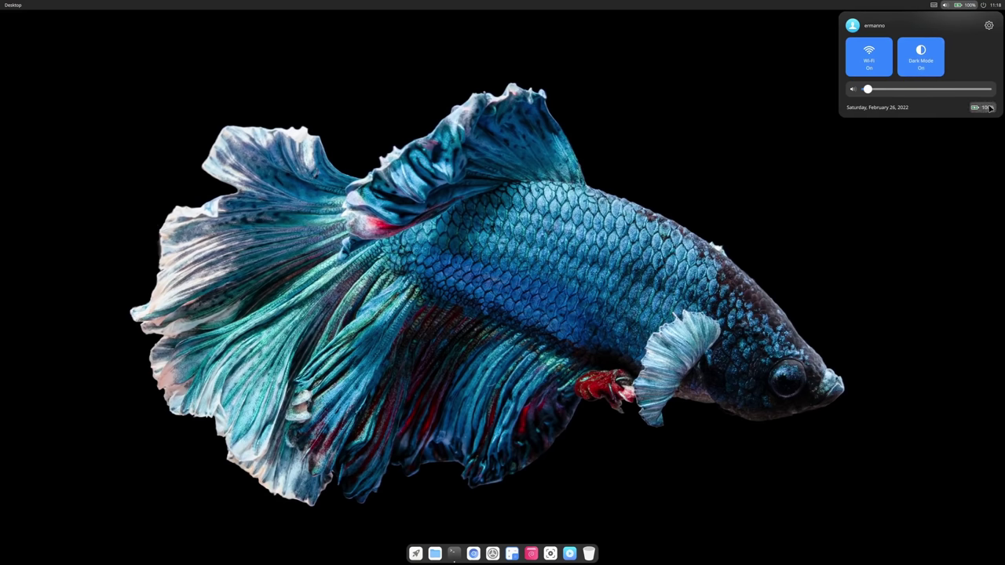
left_click(981, 108)
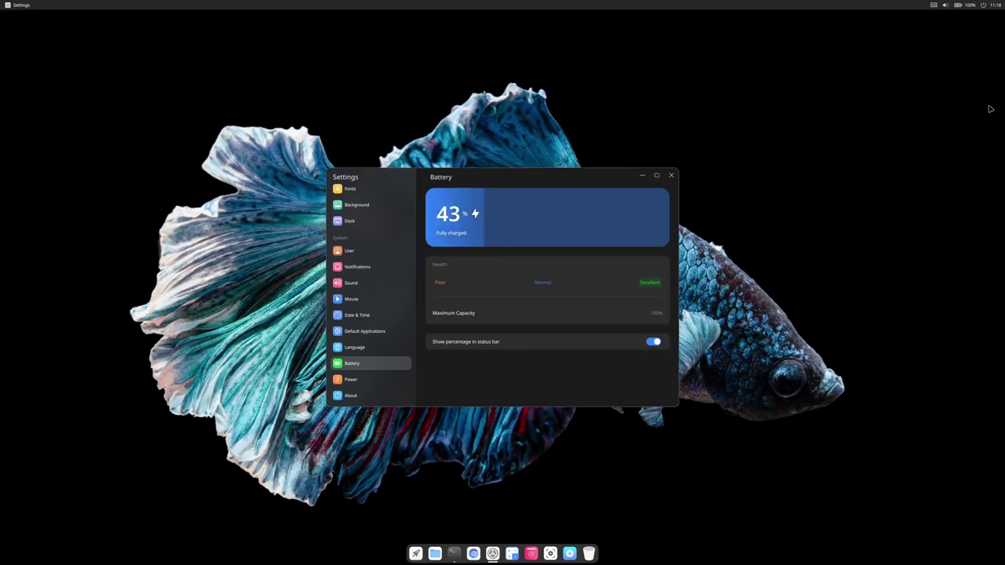
left_click(671, 175)
left_click(982, 5)
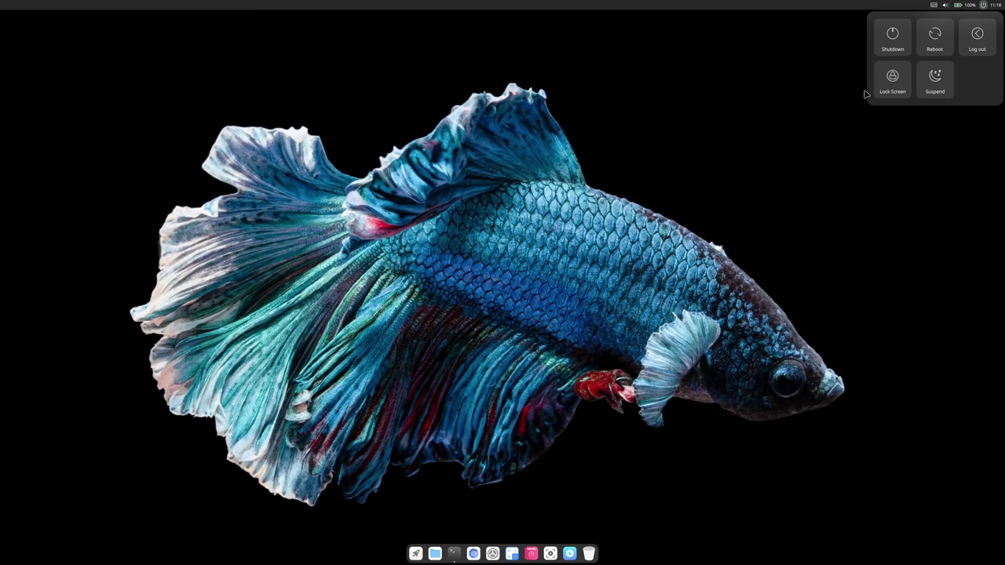
left_click(810, 142)
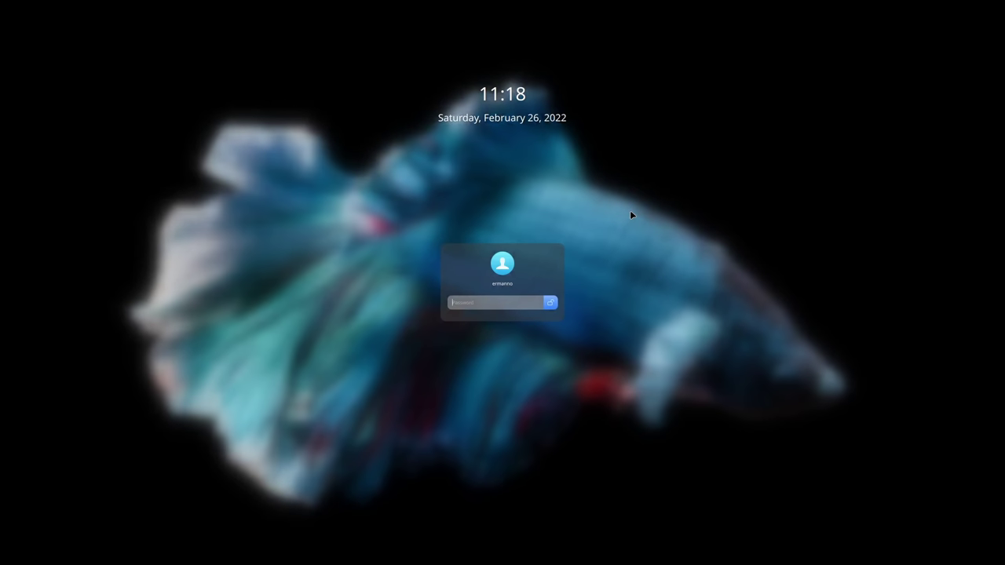
type("••••••••")
key("Return")
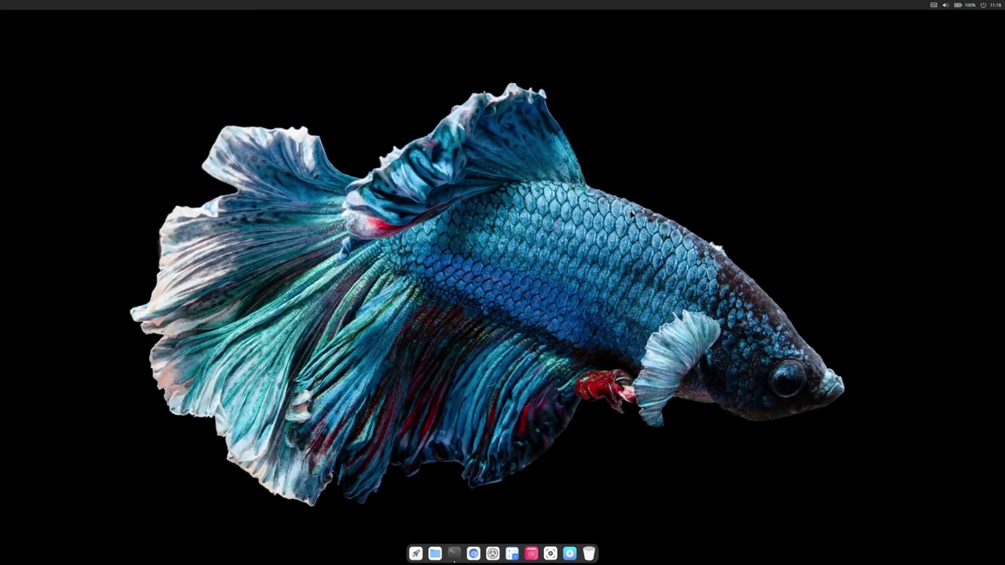
Glance at the Notification Center, then restore Terminal from the dock and maximize it
left_click(995, 5)
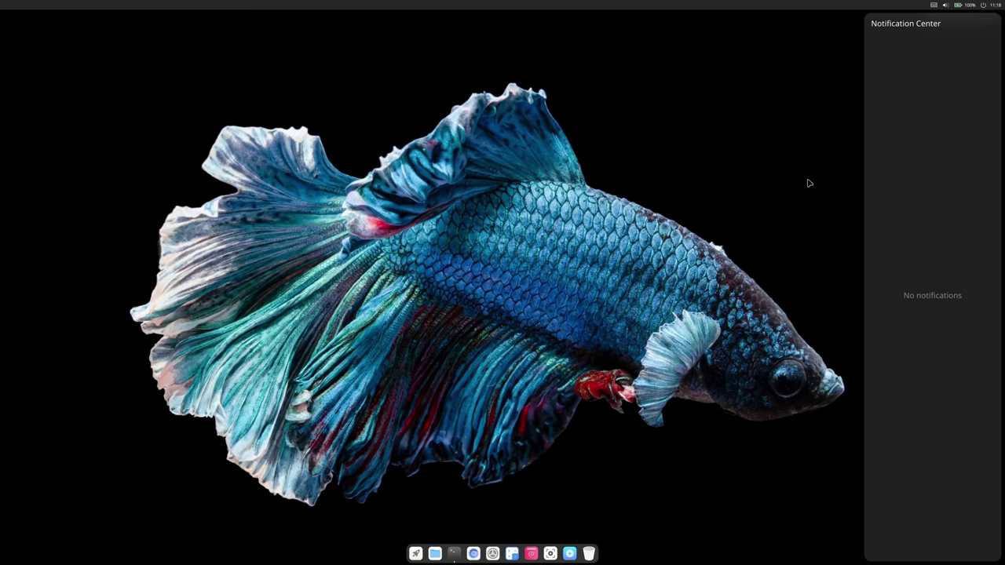
left_click(668, 207)
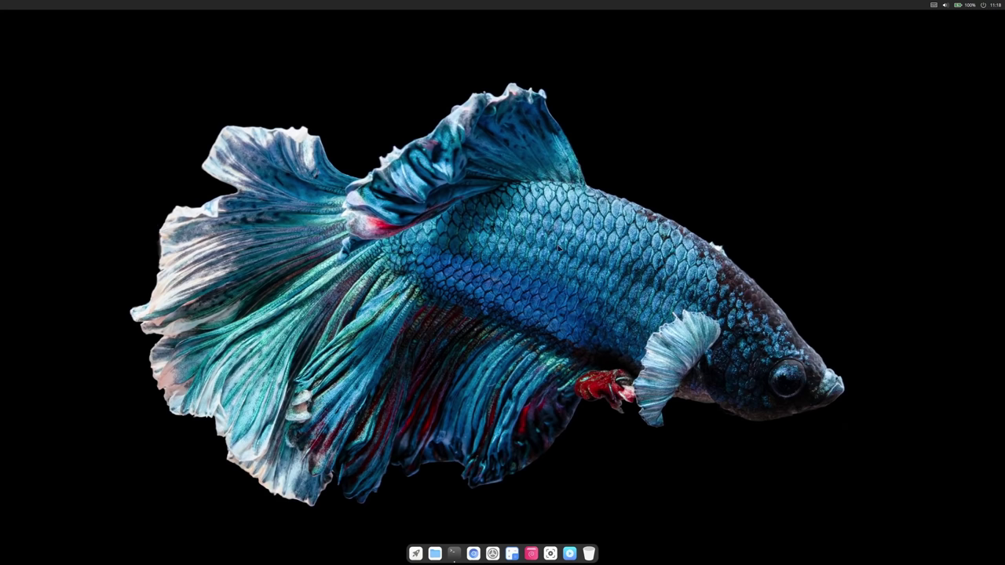
left_click(453, 554)
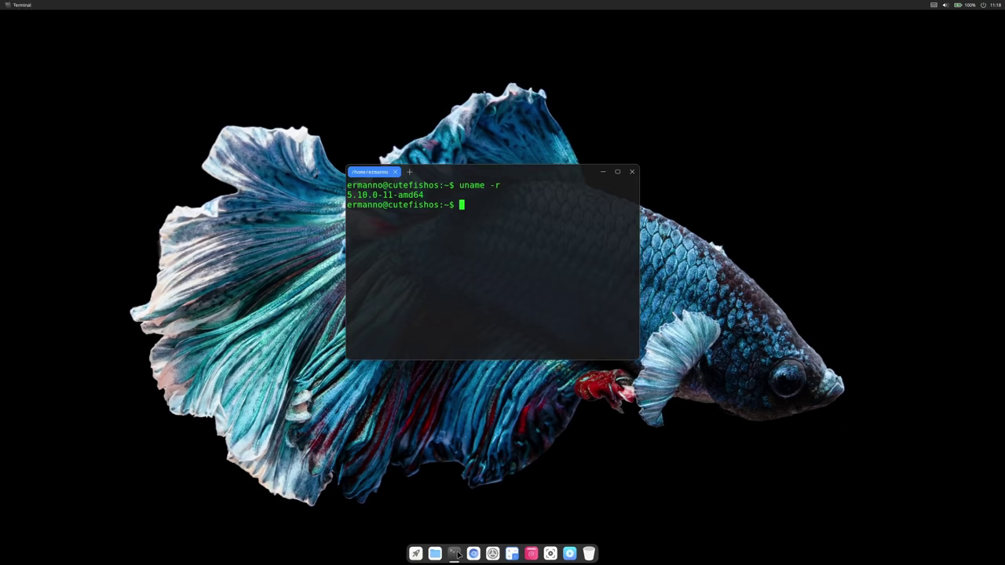
left_click(617, 171)
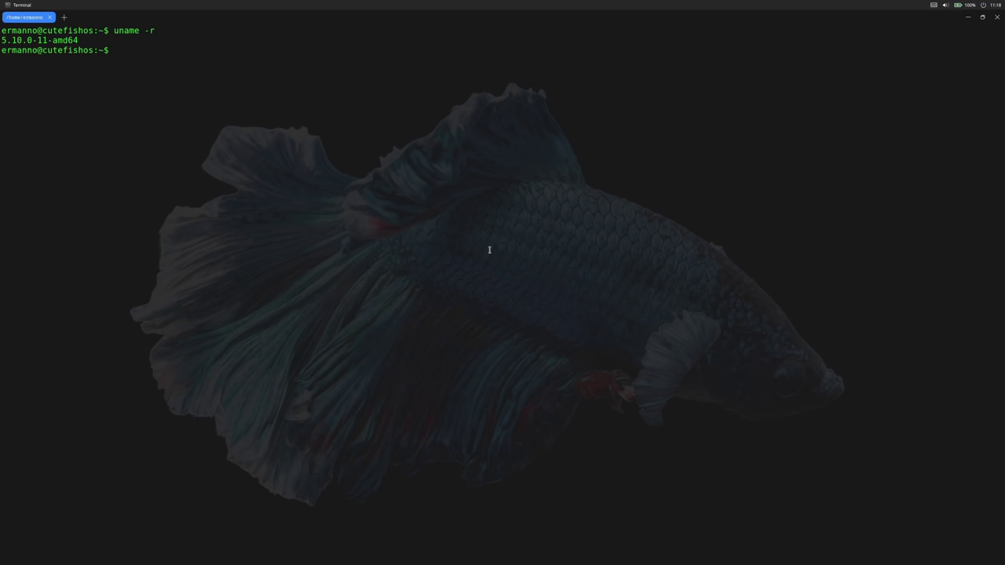
Print the file-system table with cat /etc/fstab, then clear the screen
type("cat /etc/fstab")
key("Return")
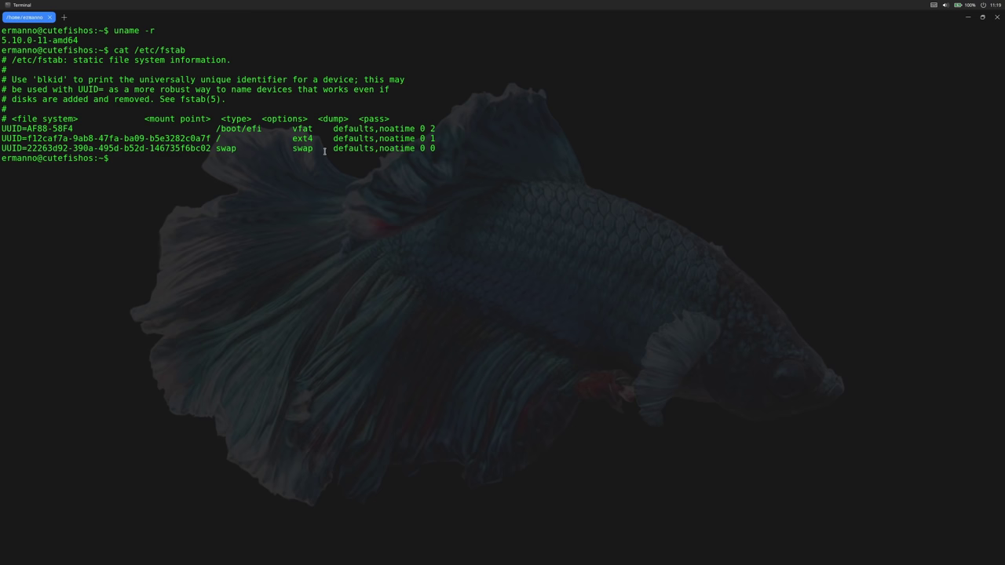
key("ctrl+l")
Check memory with free -h (7.8Gi total), run sudo apt update with the admin password, then clear the screen
type("free -h")
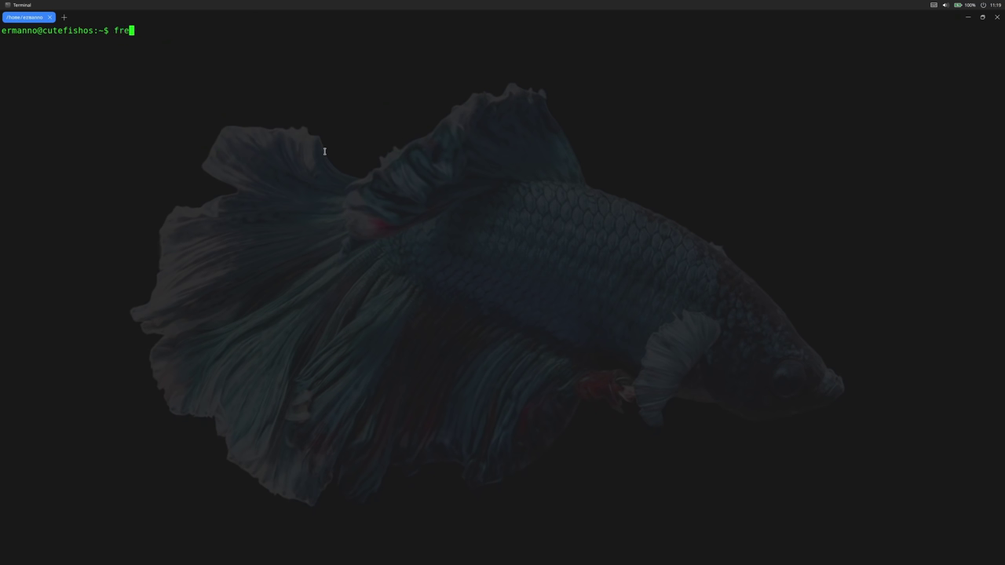
key("Return")
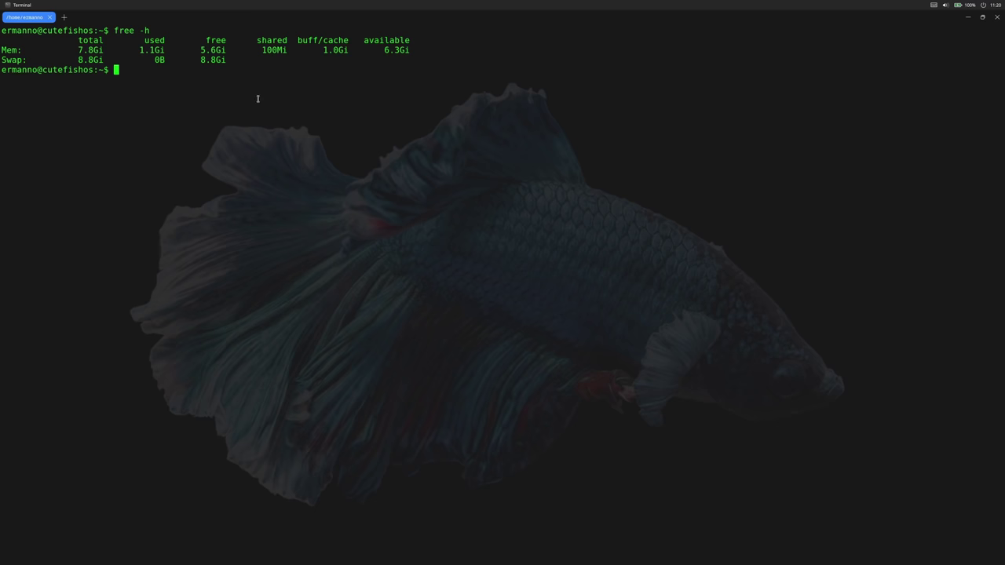
type("sudo apt update")
key("Return")
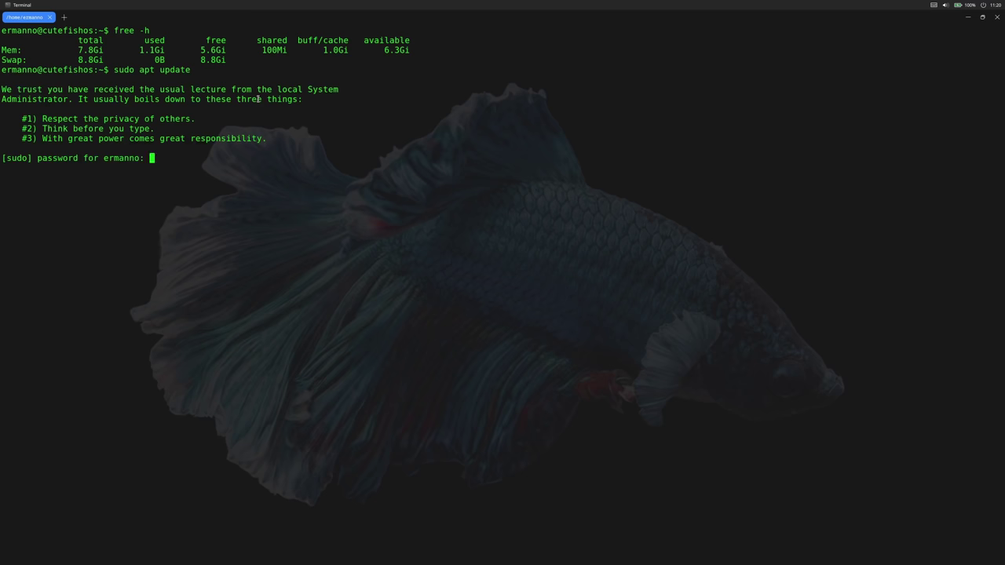
key("Return")
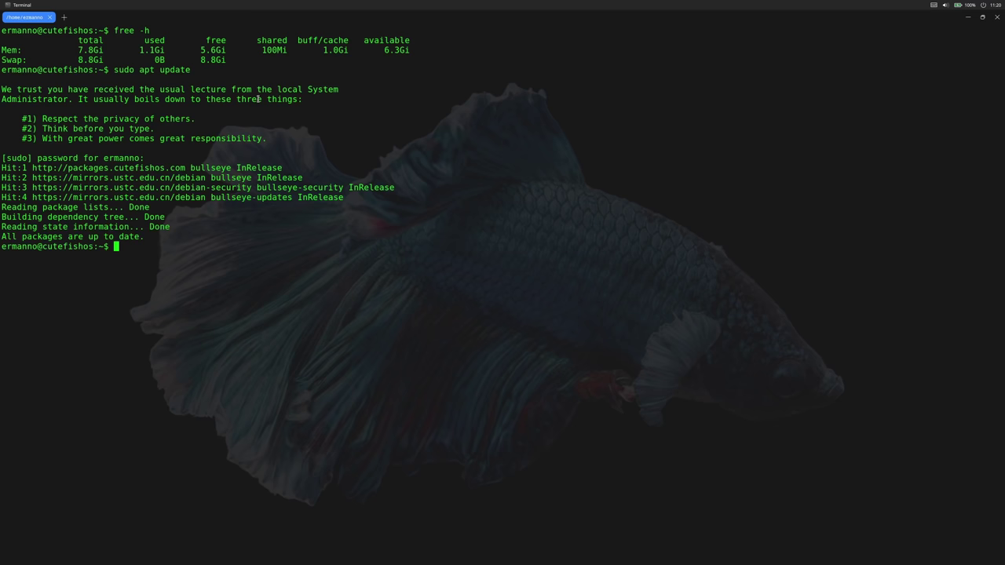
key("ctrl+l")
Print /etc/os-release showing Debian GNU/Linux 11 (bullseye), then close the Terminal window
type("cat /etc/os")
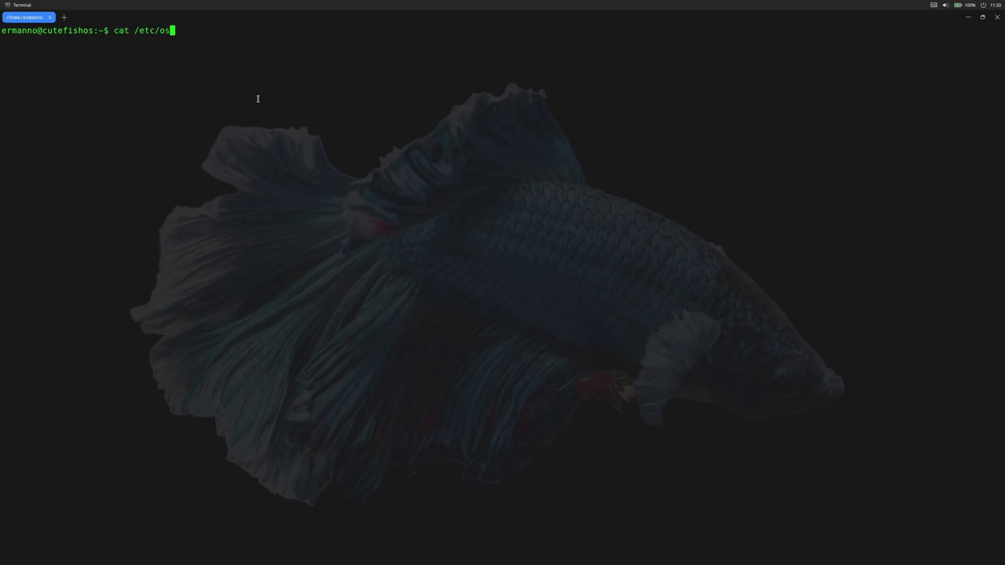
key("Tab")
key("Return")
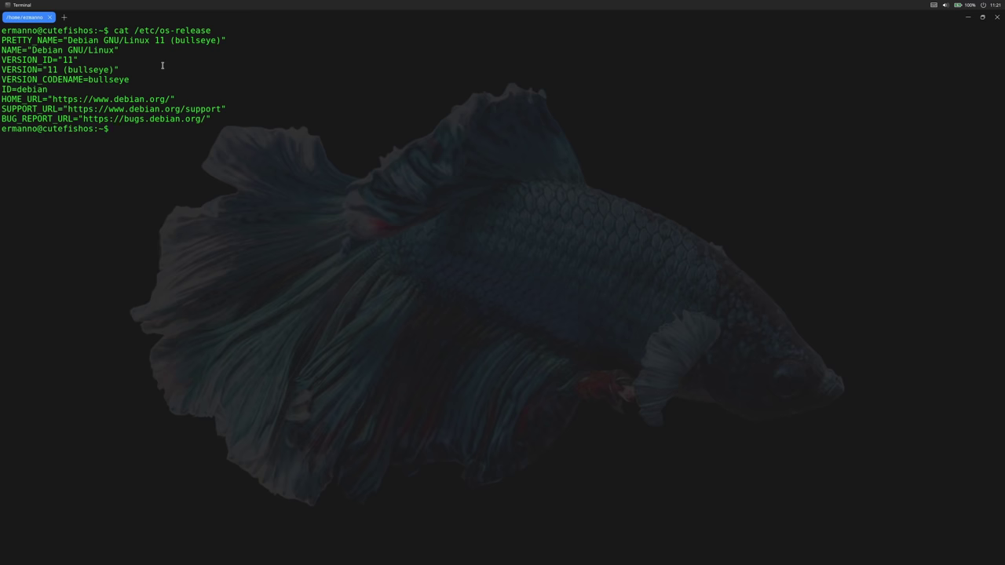
left_click(998, 18)
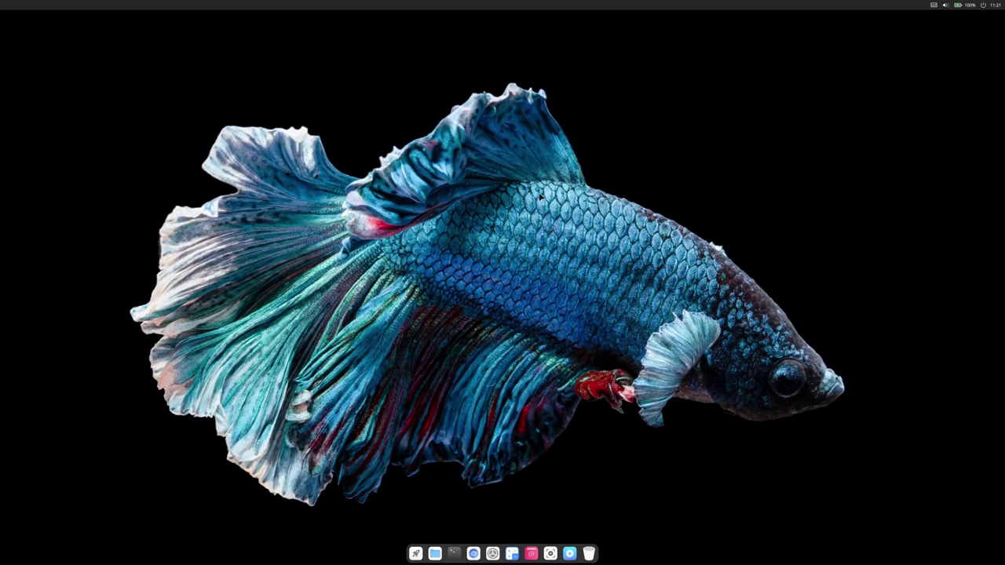